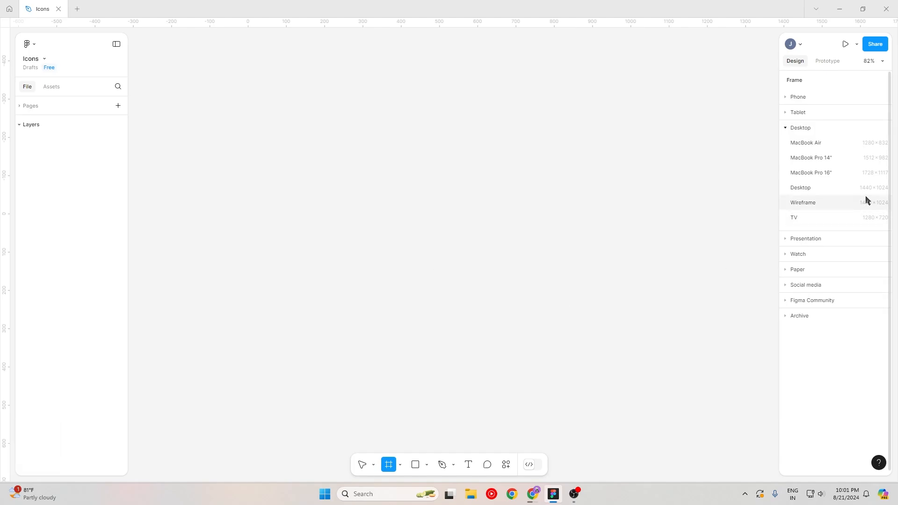
Create a MacBook Pro 16" frame of 1728 × 1117 and change its fill to a near-black colour
left_click(835, 177)
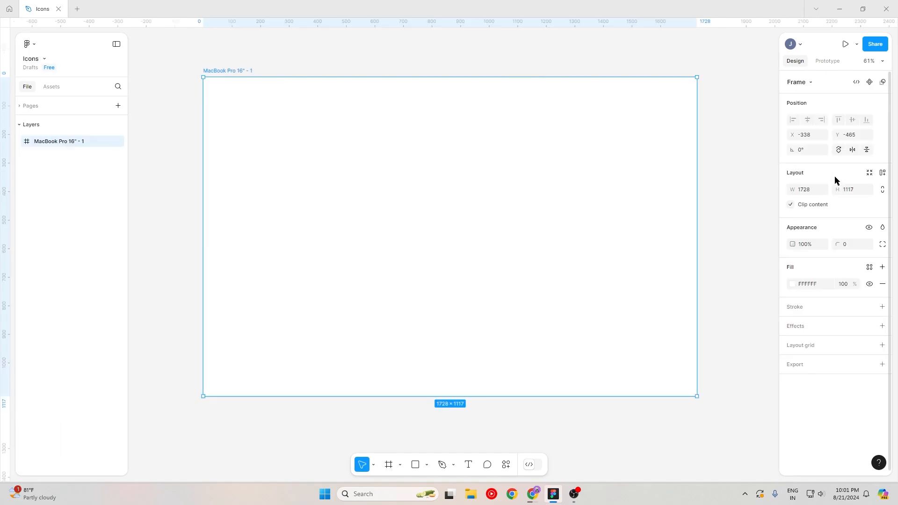
left_click(791, 285)
left_click_drag(693, 312, 674, 350)
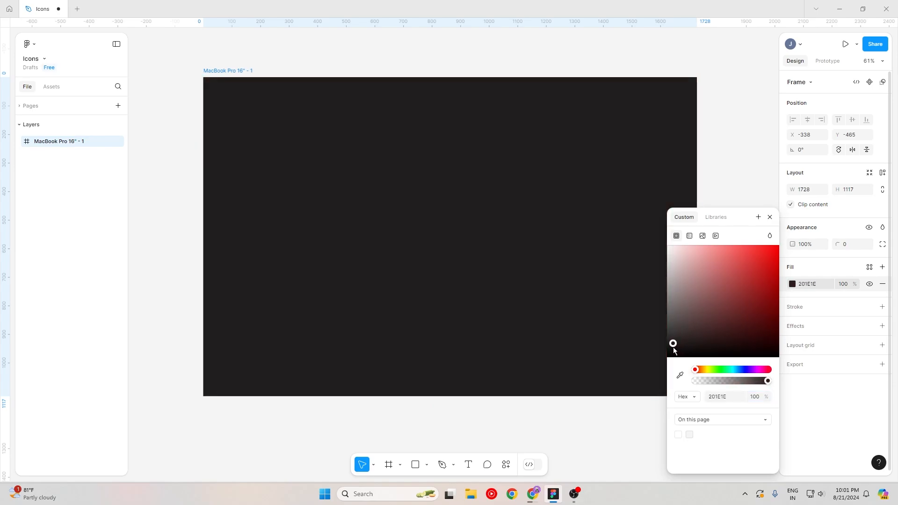
left_click(741, 168)
scroll(435, 254, "up", 1)
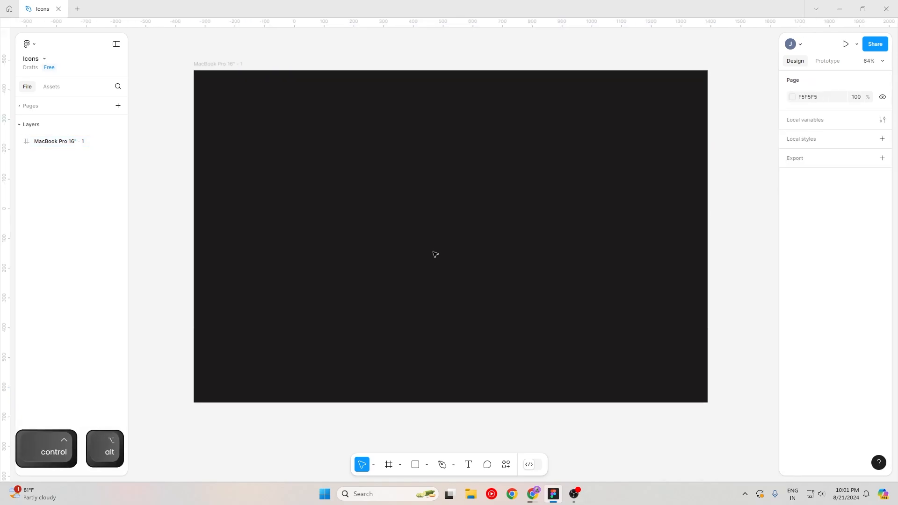
Draw a circle about 280 × 280 near the middle of the frame with the Ellipse tool
left_click(427, 465)
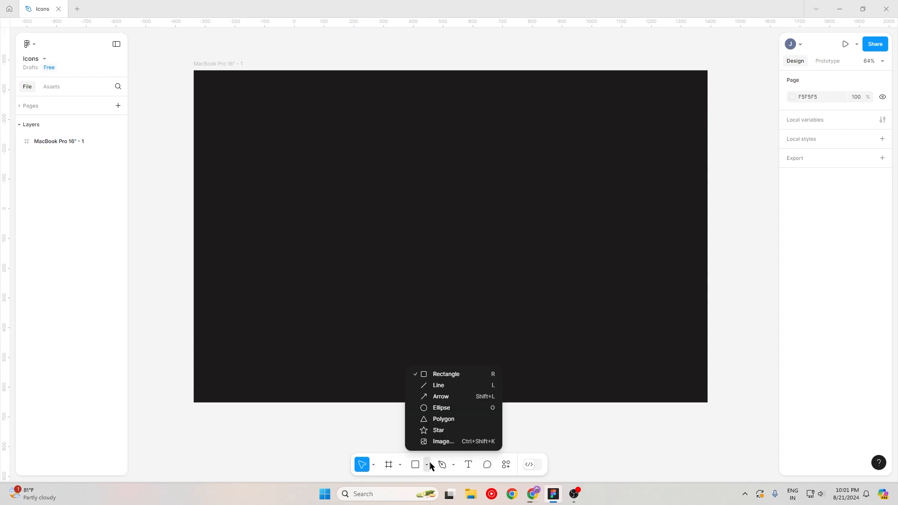
left_click(470, 410)
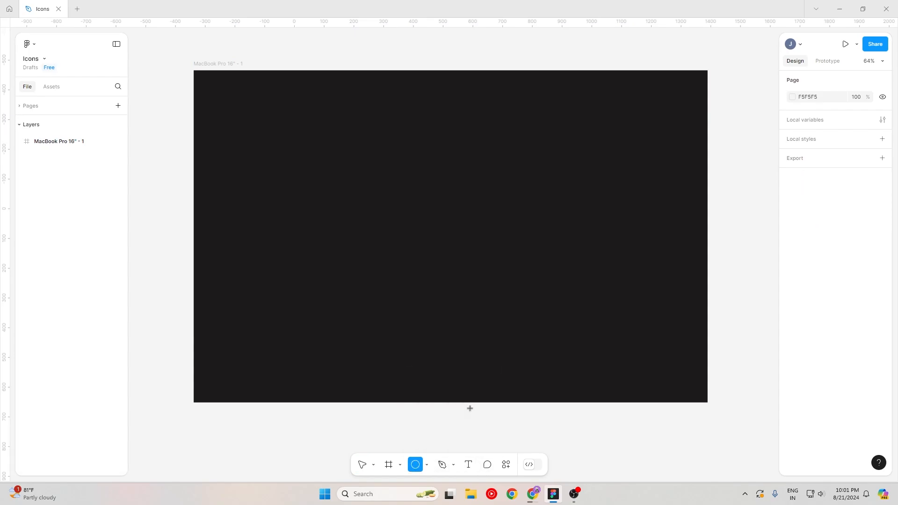
left_click_drag(404, 186, 488, 269)
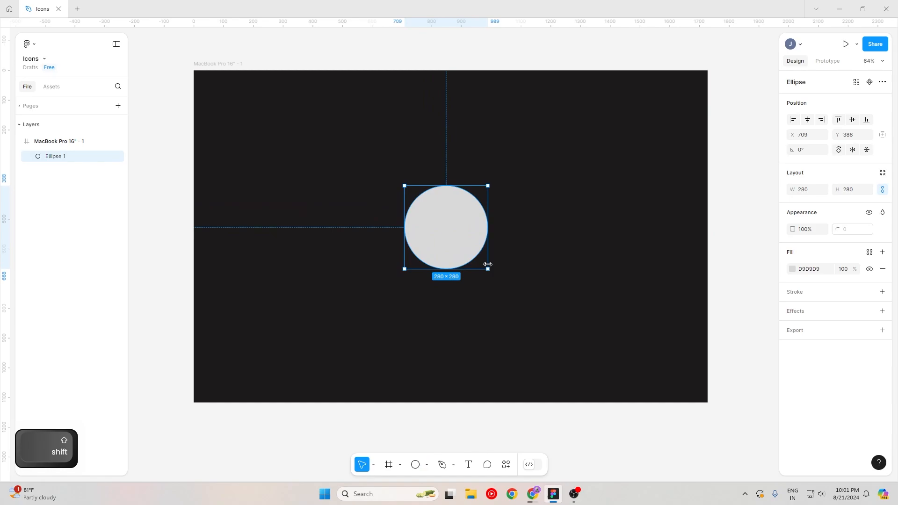
Remove the circle's fill and give it an FFFFFF inside stroke with a weight of 20
left_click(883, 270)
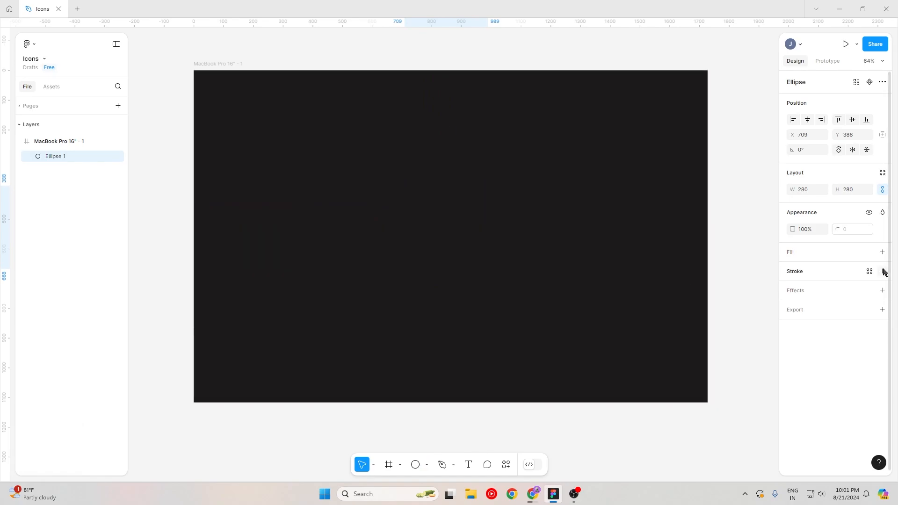
left_click(883, 272)
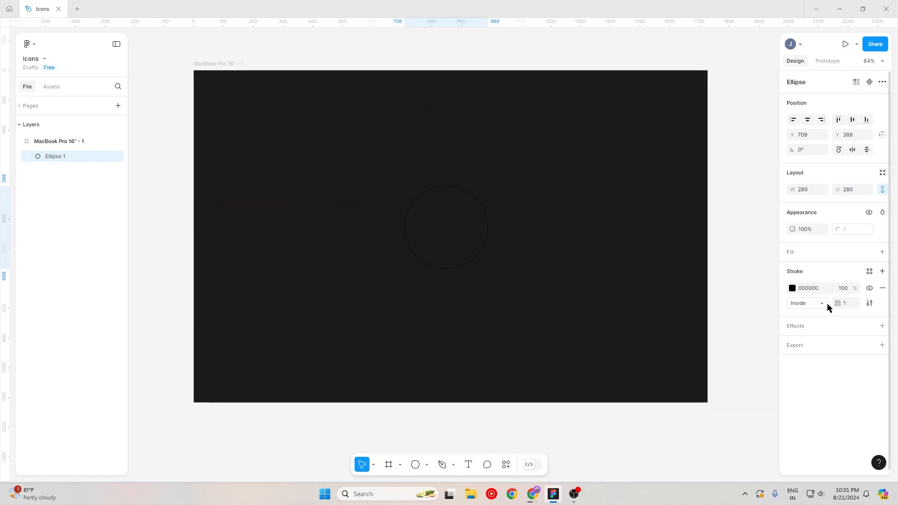
left_click(793, 288)
left_click_drag(716, 277, 650, 236)
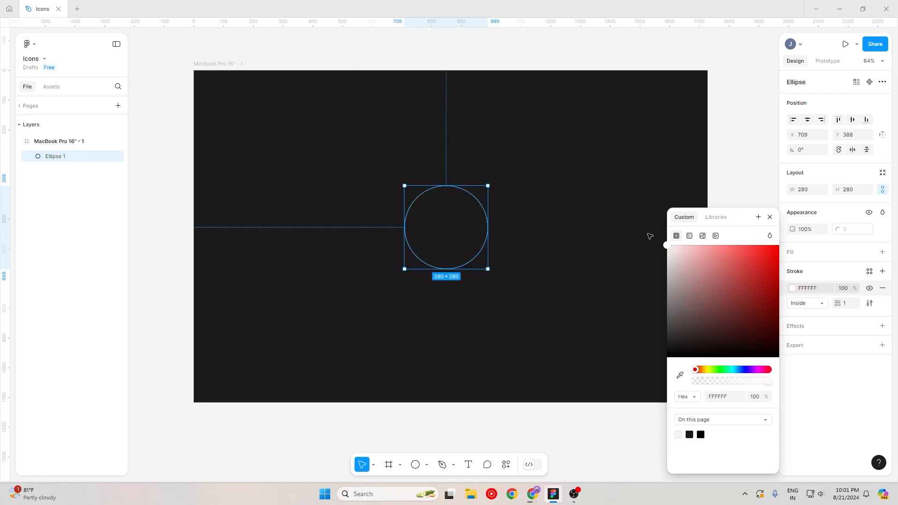
type("20")
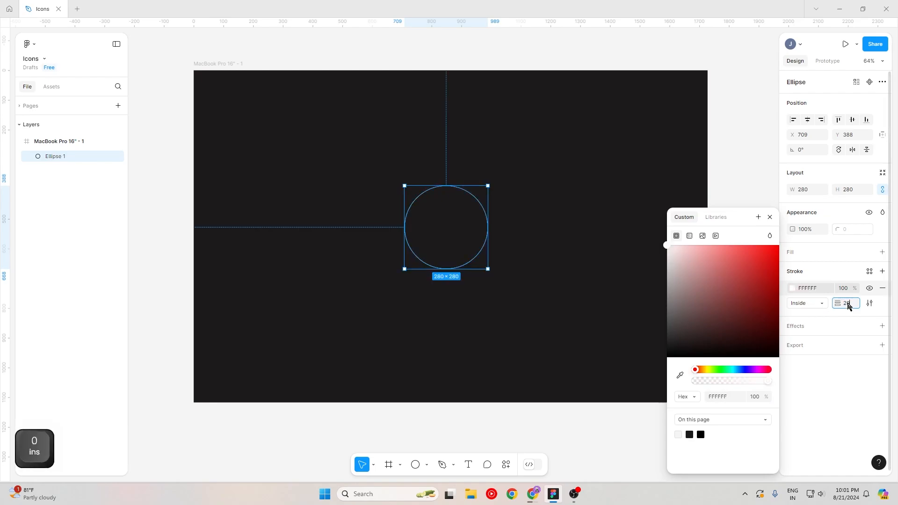
key("Return")
Center the ring horizontally and vertically in the frame
left_click(811, 121)
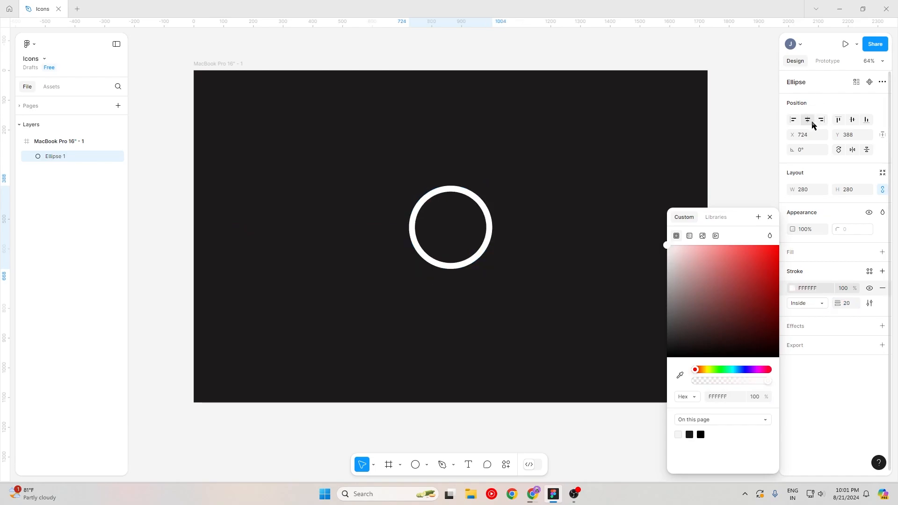
left_click(853, 121)
left_click(746, 166)
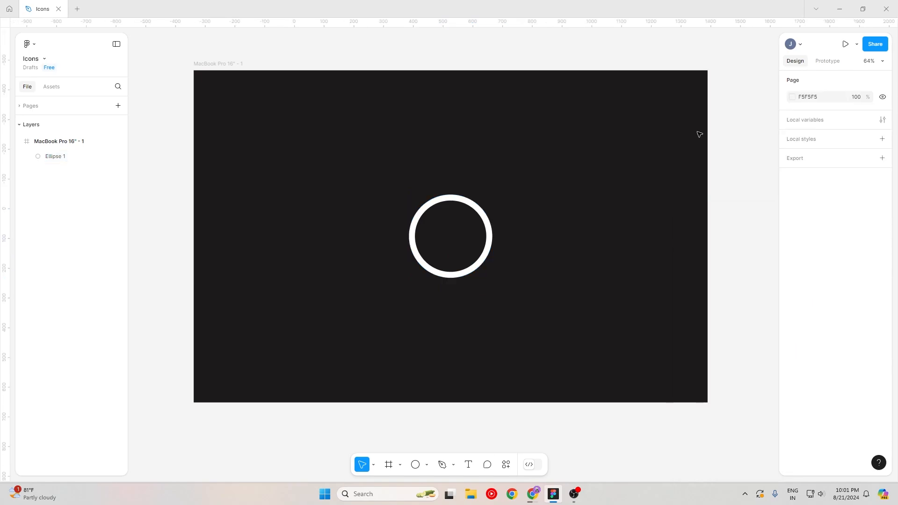
Draw a vertical line about 175 long beside the ring and set its stroke weight to 20
left_click(427, 465)
left_click(436, 385)
left_click_drag(576, 200, 576, 251)
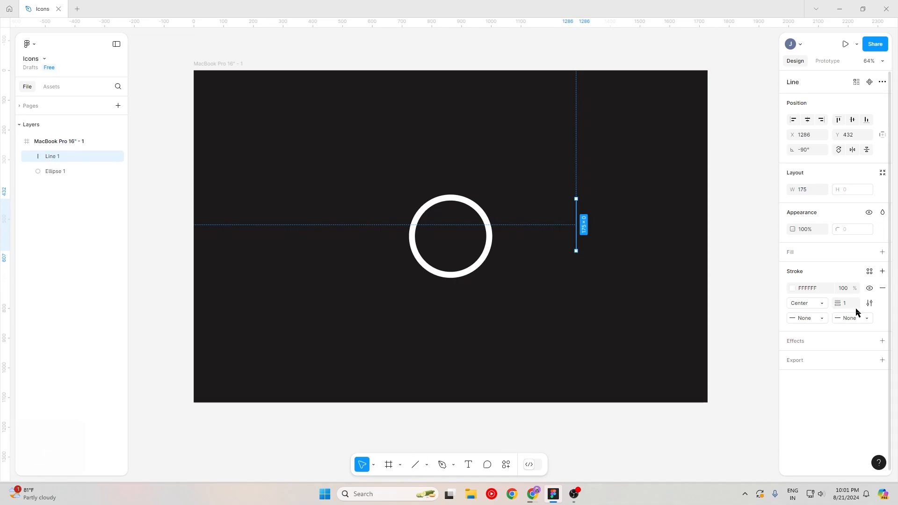
type("20")
key("Return")
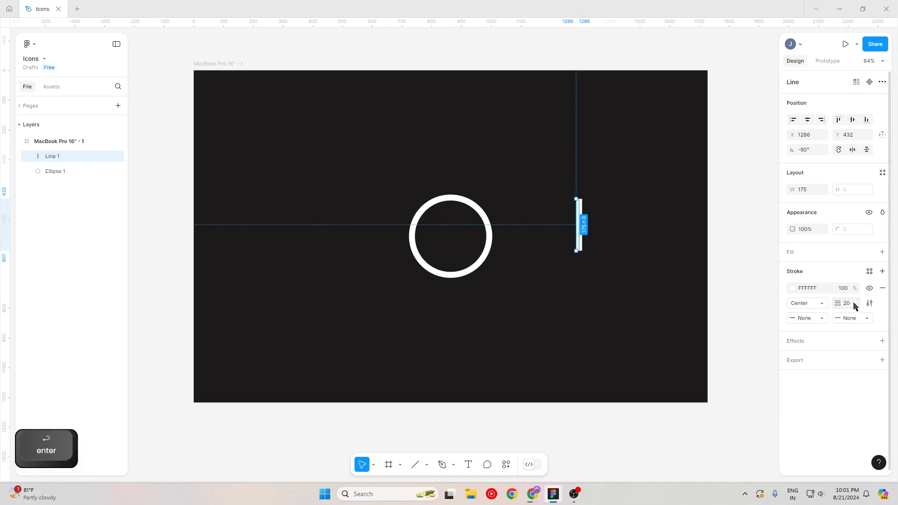
Outline the vertical line's stroke and center the resulting bar horizontally and vertically in the frame
key("ctrl+alt+o")
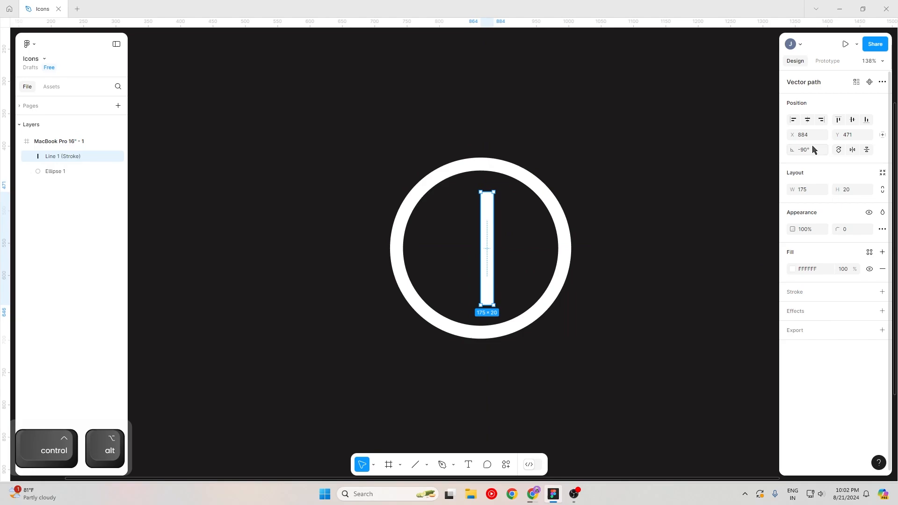
key("ctrl+alt")
scroll(548, 238, "down", 1)
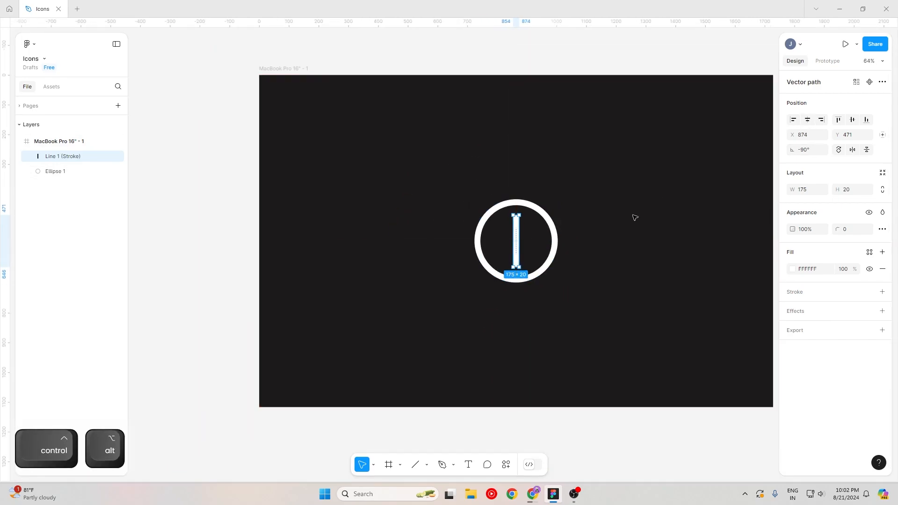
left_click(636, 217)
Move the bar straight up across the ring's top edge and shorten it from its upper end
key("space")
left_click_drag(624, 250, 565, 256)
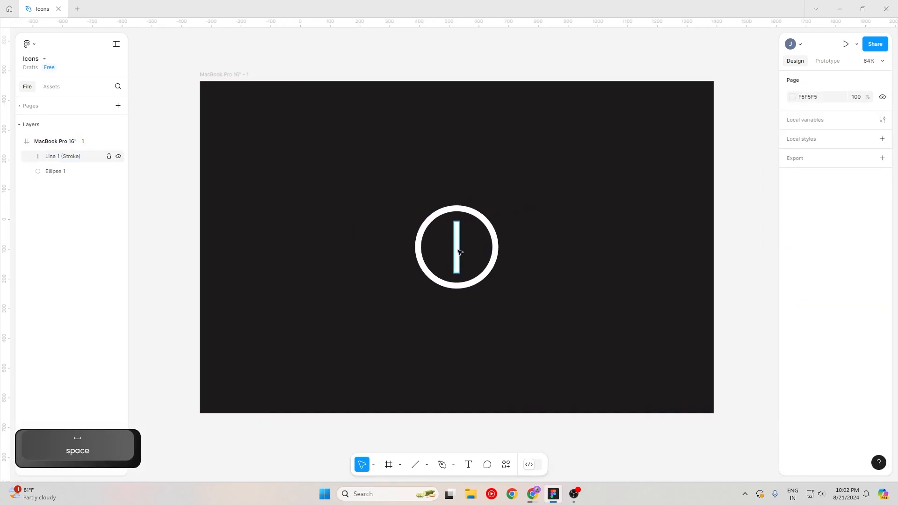
left_click_drag(457, 251, 461, 210)
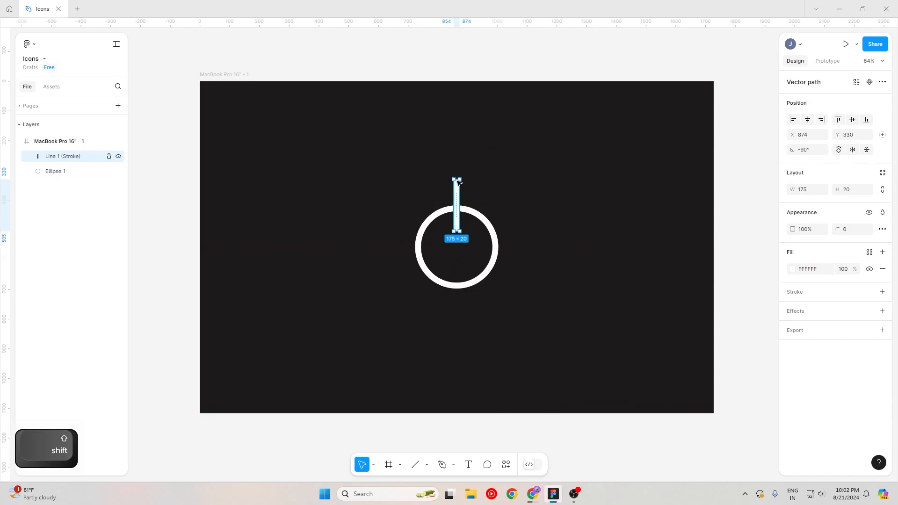
scroll(459, 182, "up", 2)
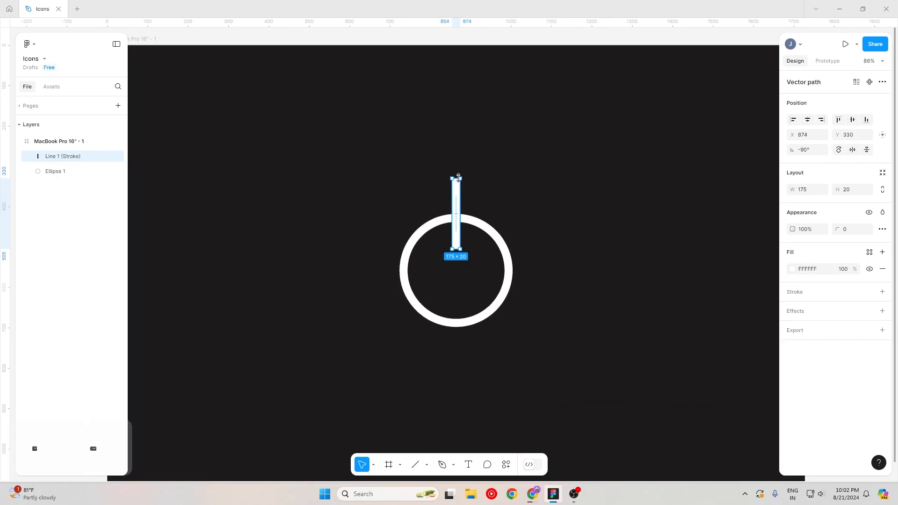
left_click_drag(457, 181, 456, 199)
left_click(561, 197)
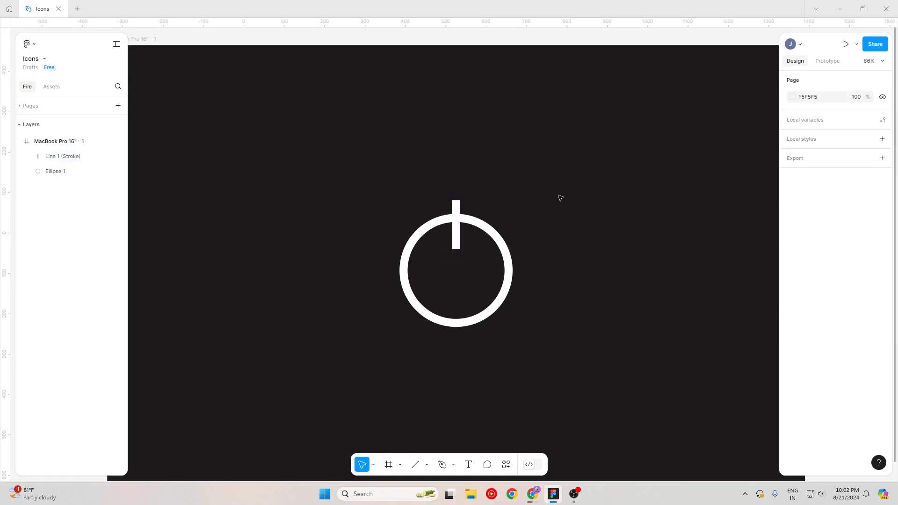
Undo the bar's outlining and shorten the editable vertical line from its lower end to a length of 122
key("ctrl+z")
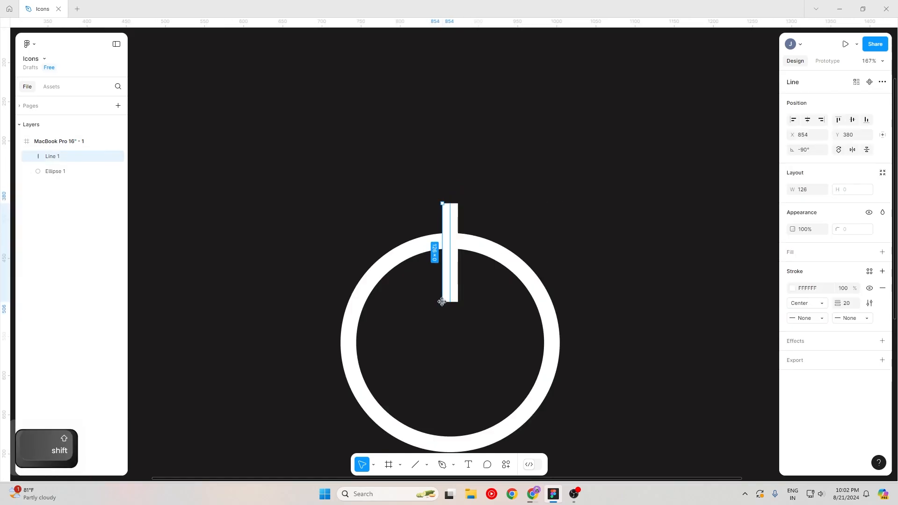
left_click_drag(441, 302, 441, 292)
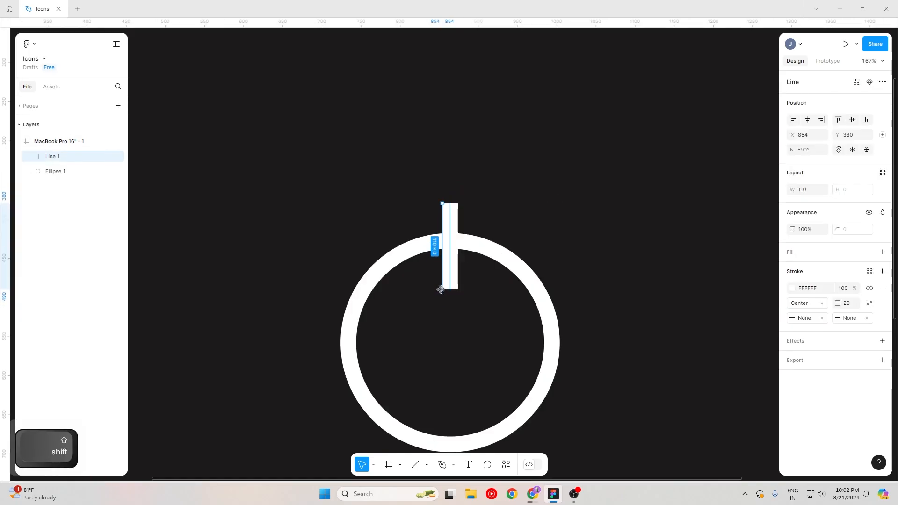
left_click(536, 285)
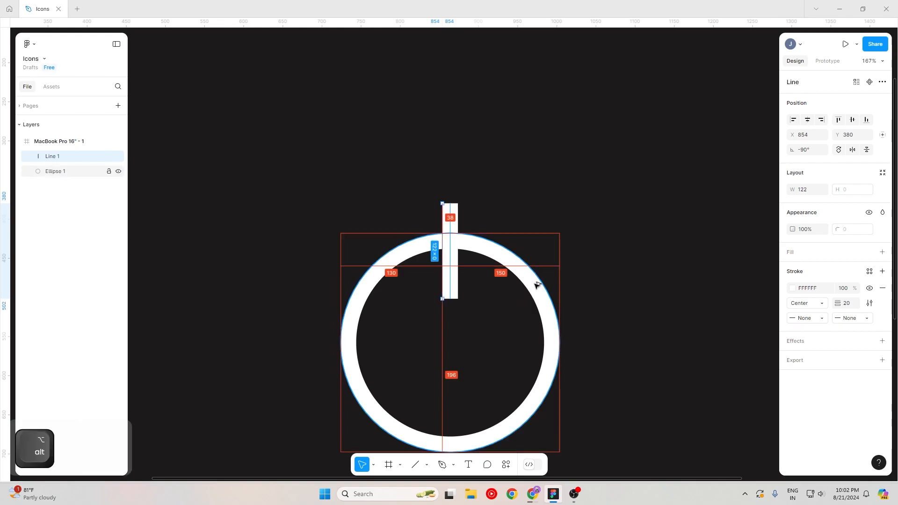
Shrink the ring proportionally about its center to 168 × 168 and center it vertically in the frame
scroll(540, 294, "down", 2)
left_click_drag(475, 408, 475, 382)
left_click_drag(515, 308, 516, 276)
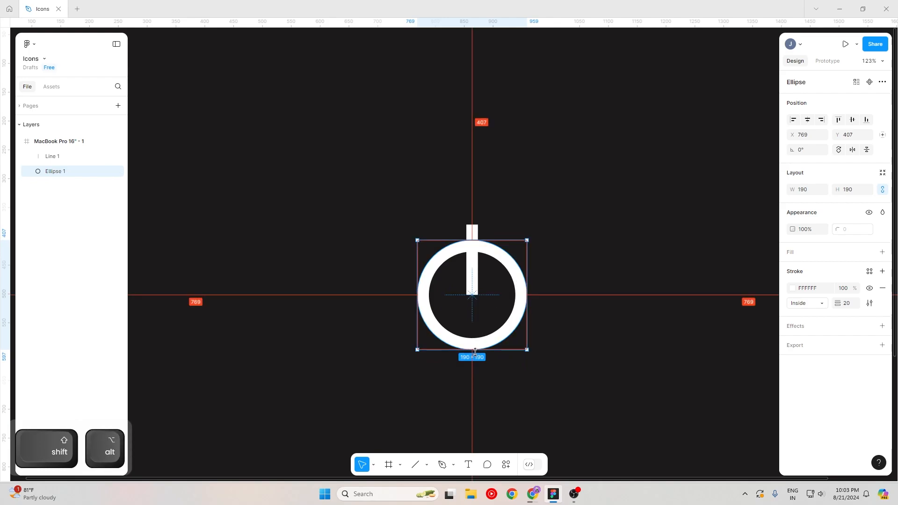
left_click_drag(475, 349, 475, 343)
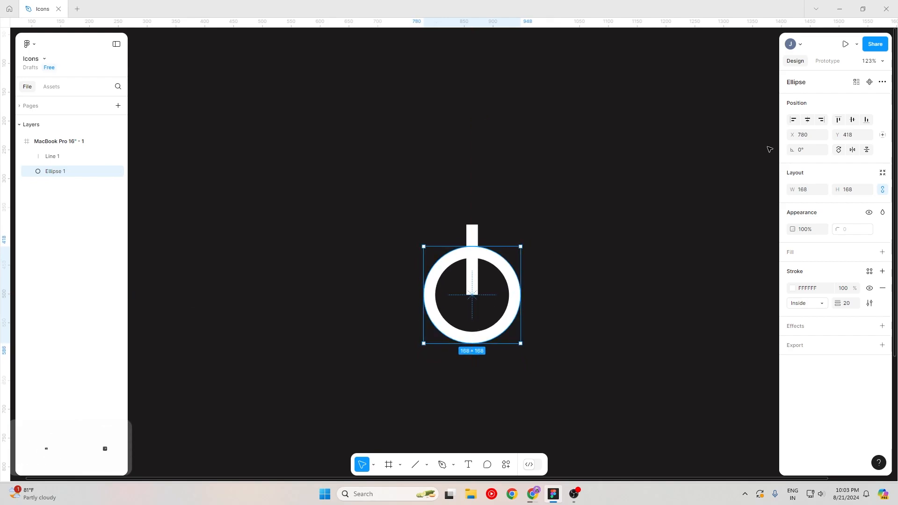
left_click(852, 120)
left_click(660, 220)
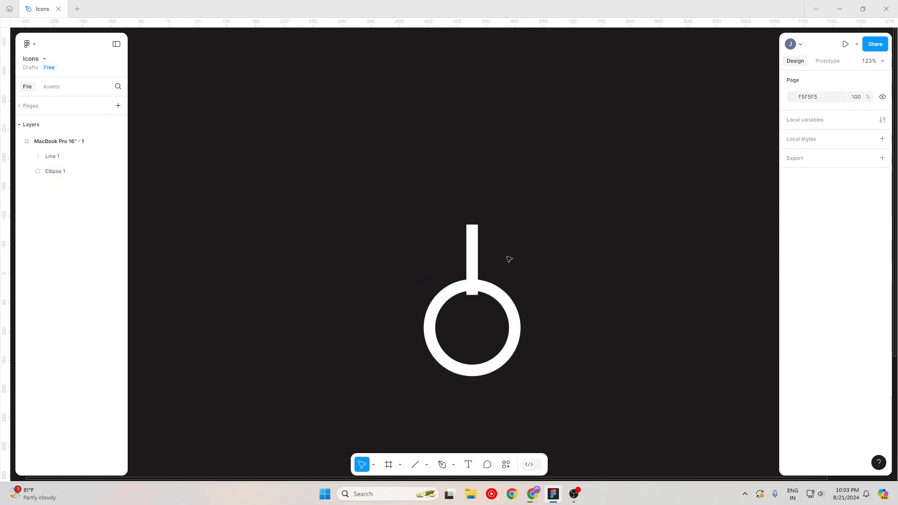
Move the vertical line down over the ring's top edge and shorten it from both ends to about 98
left_click_drag(474, 250, 475, 277)
scroll(509, 262, "down", 5)
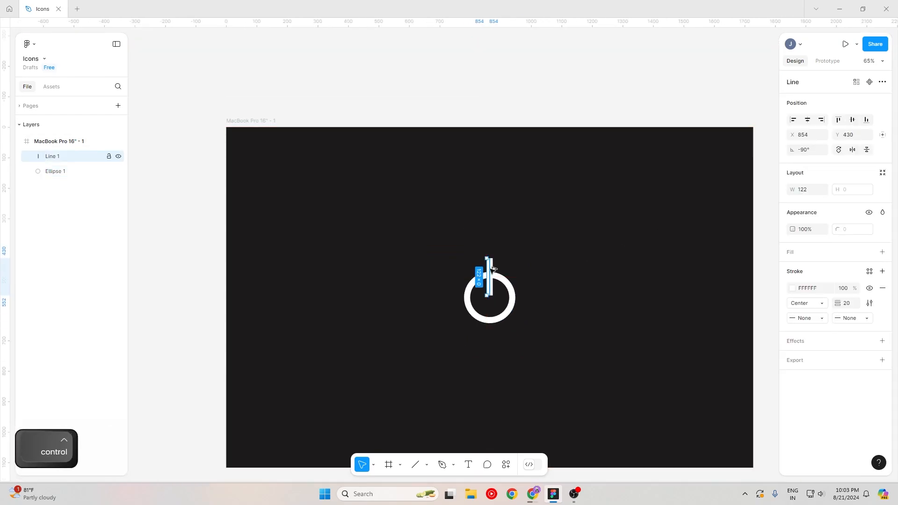
scroll(493, 268, "up", 5)
left_click_drag(485, 248, 485, 256)
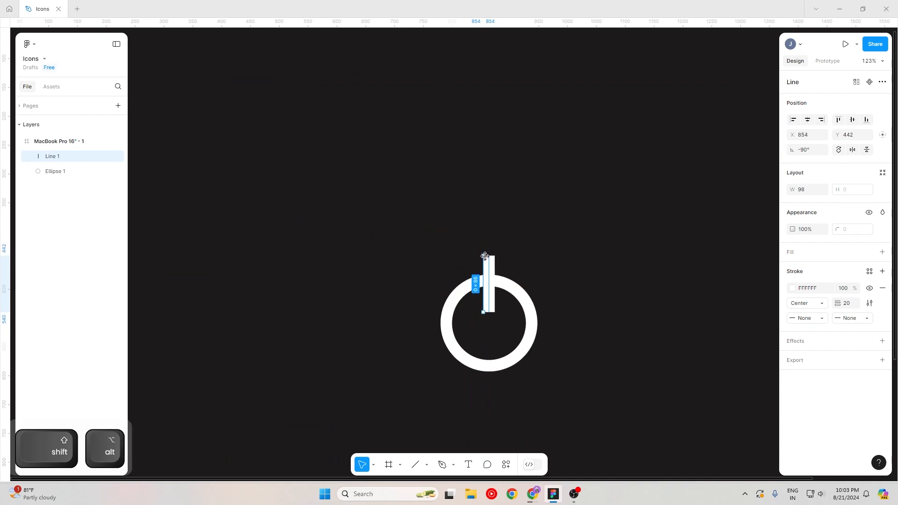
left_click(564, 261)
Open the ring's ellipse for vector point editing
key("space")
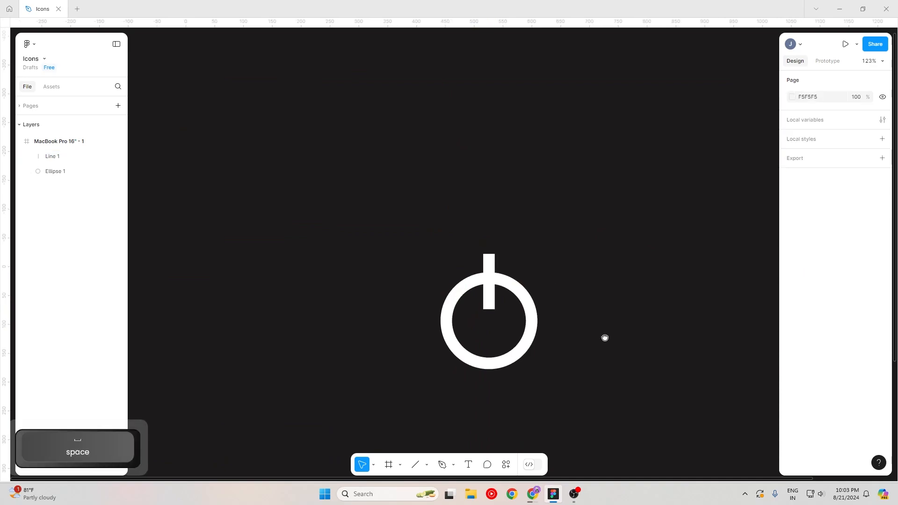
left_click_drag(606, 337, 595, 268)
left_click(517, 222)
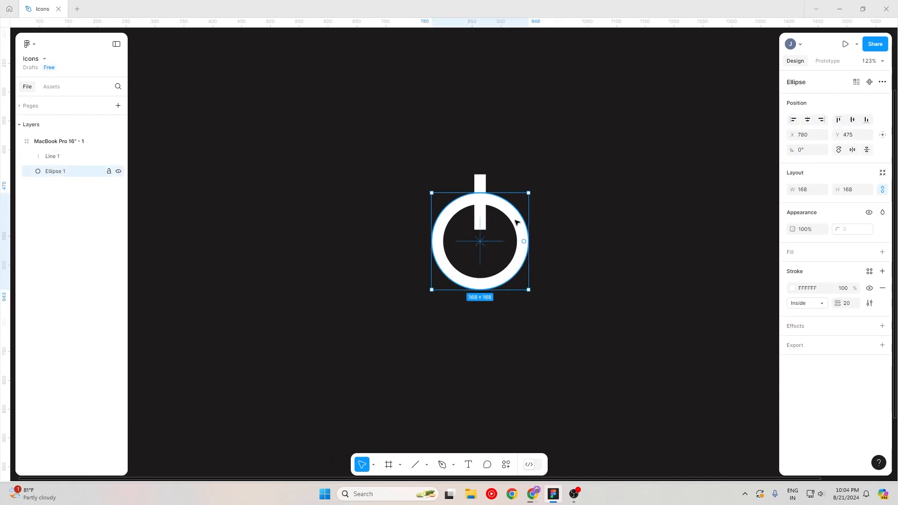
left_click(882, 82)
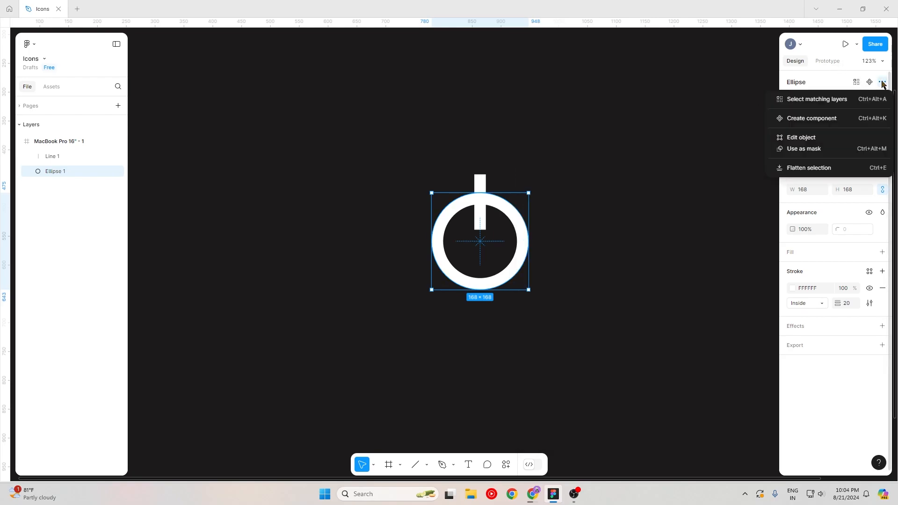
left_click(832, 144)
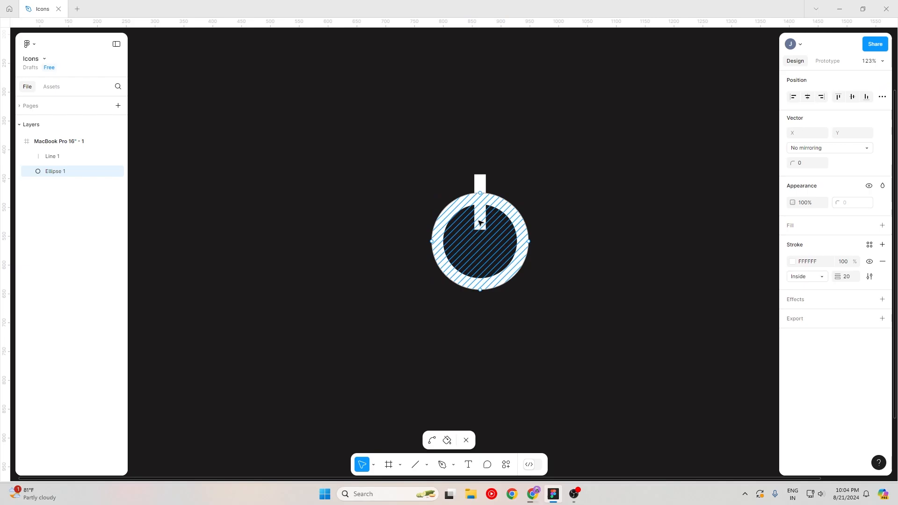
Add a vector point on each upper side of the ring at Y 503.5 and join them with a straight horizontal segment
scroll(481, 222, "up", 5)
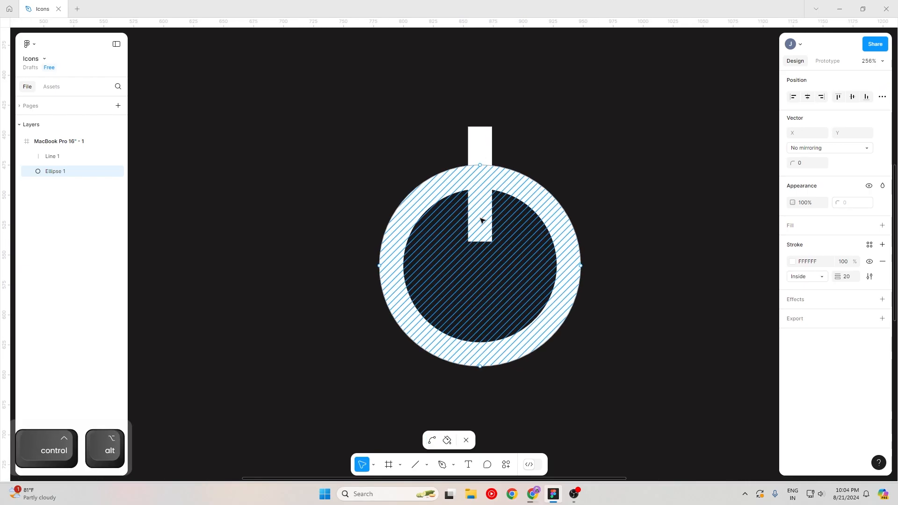
left_click(442, 465)
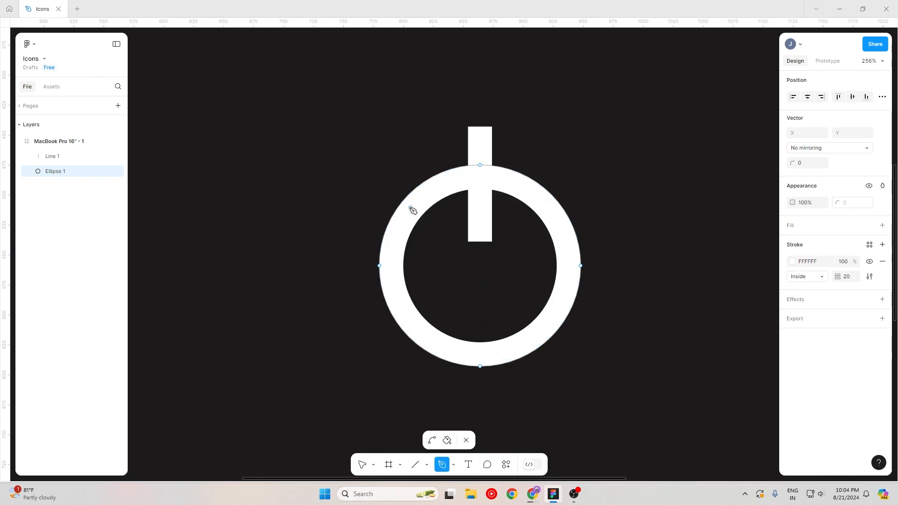
left_click(405, 199)
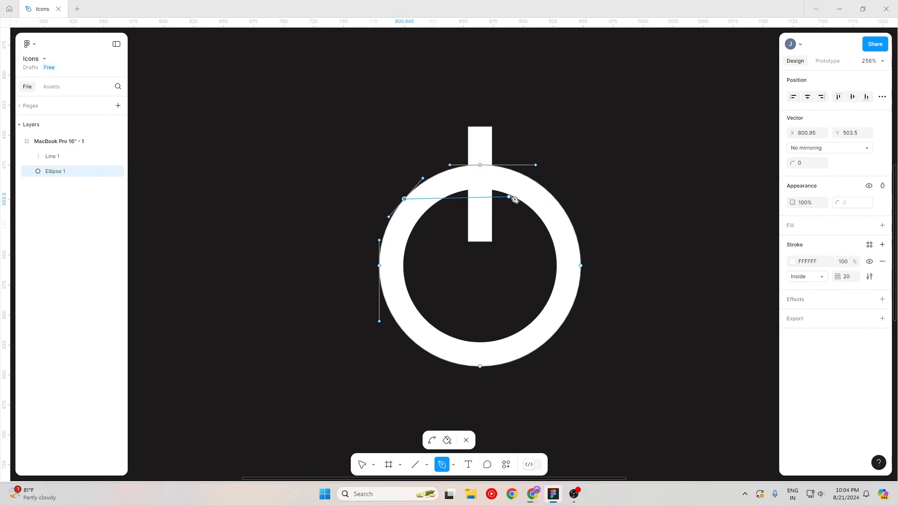
key("shift")
left_click(557, 200)
key("v")
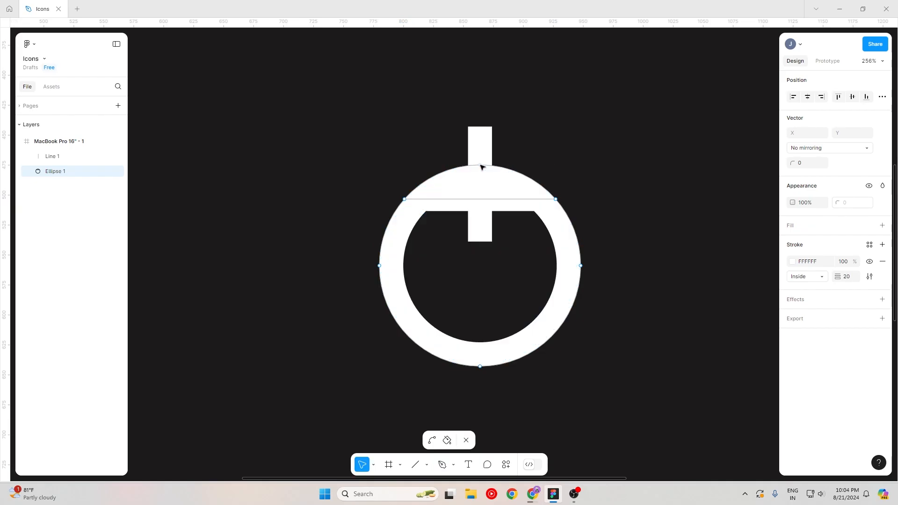
Delete the ring's topmost point and the straight connecting segment to open the ring around the line, and finish vector editing
left_click(480, 165)
key("Delete")
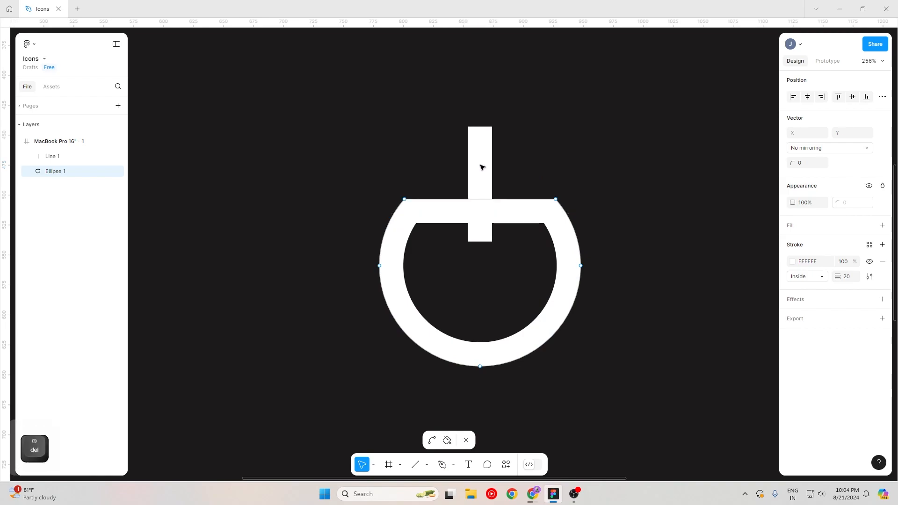
left_click(481, 200)
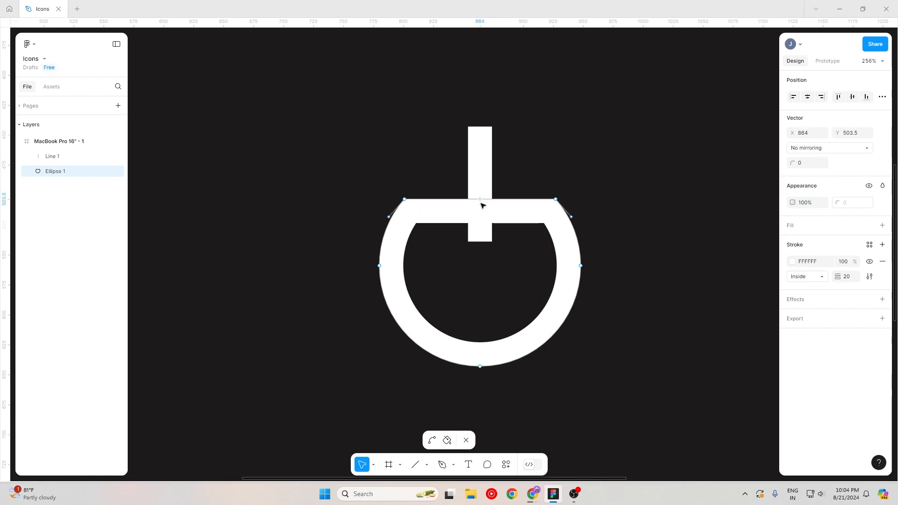
key("Delete")
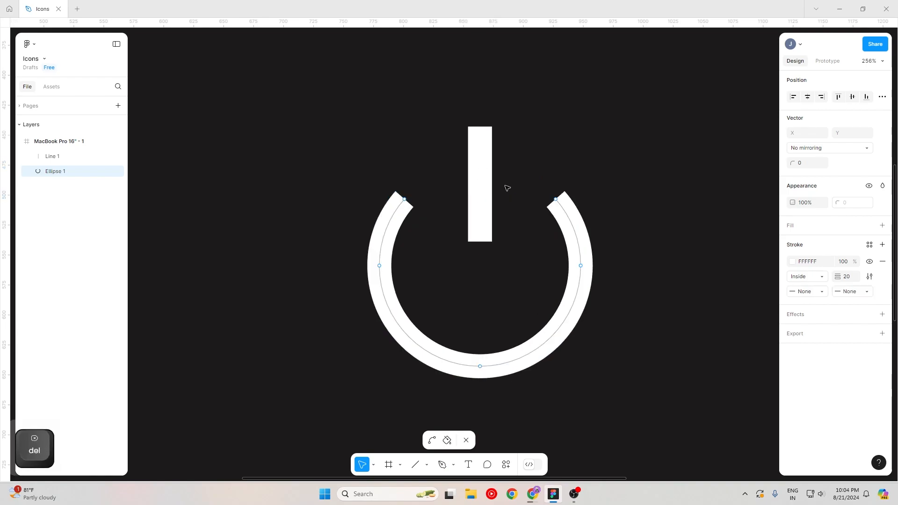
key("Escape")
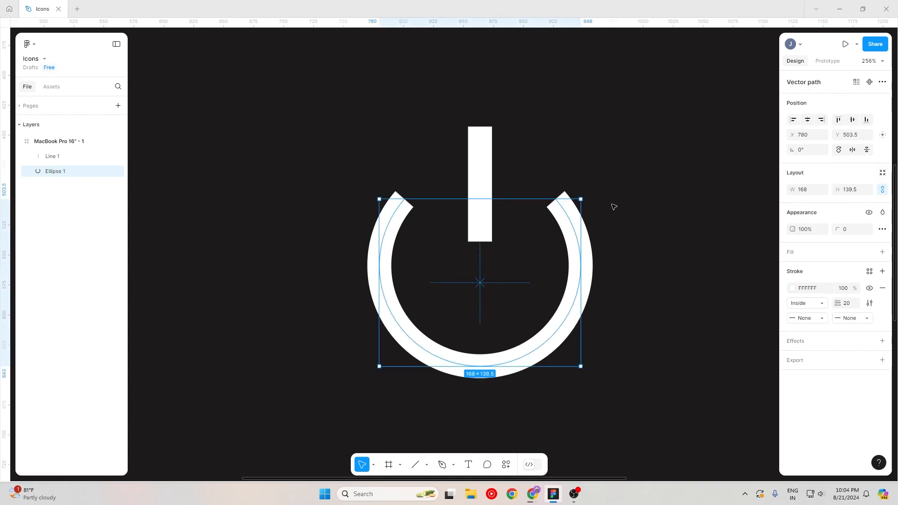
Shorten the vertical line equally from both ends to about 86
scroll(614, 207, "down", 2)
left_click(653, 219)
key("space")
left_click_drag(647, 275, 612, 299)
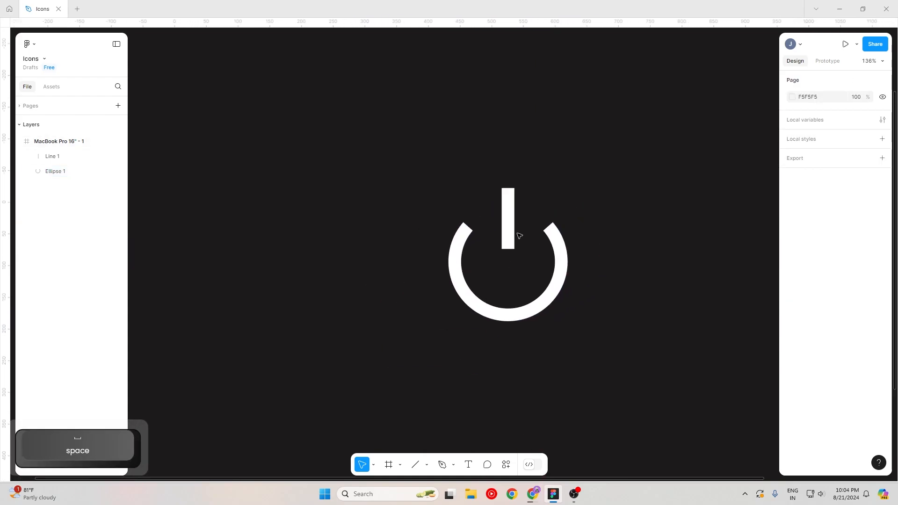
left_click(509, 210)
left_click_drag(502, 188, 502, 192)
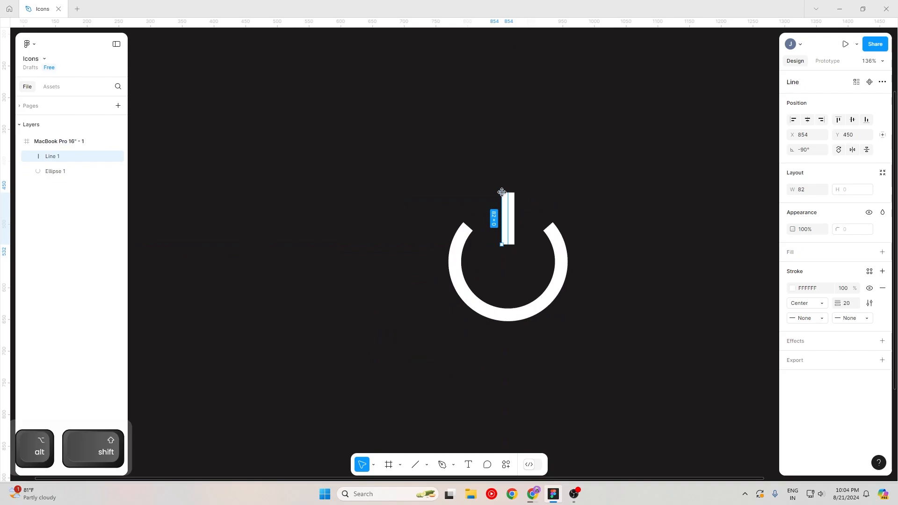
left_click(574, 188)
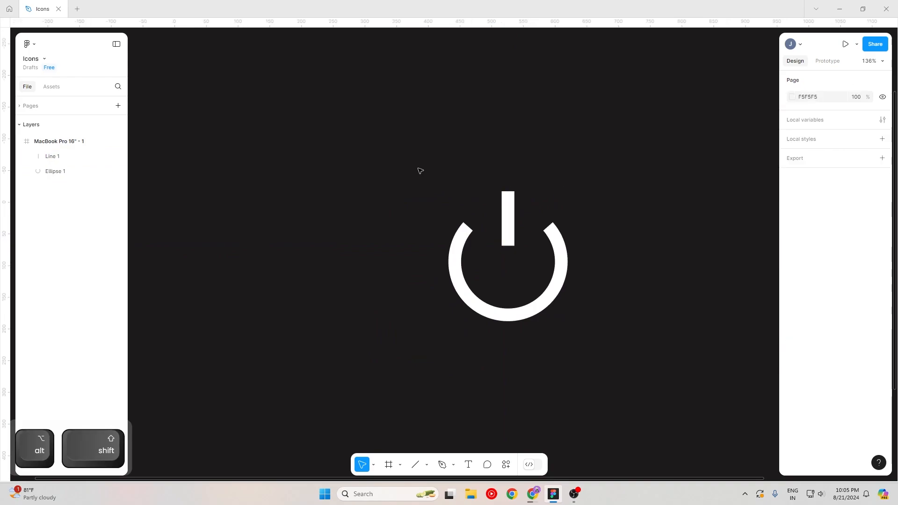
Set the stroke alignment of the vertical line and the arc to Center and give both stroke ends Round caps
left_click_drag(420, 171, 602, 334)
left_click(817, 320)
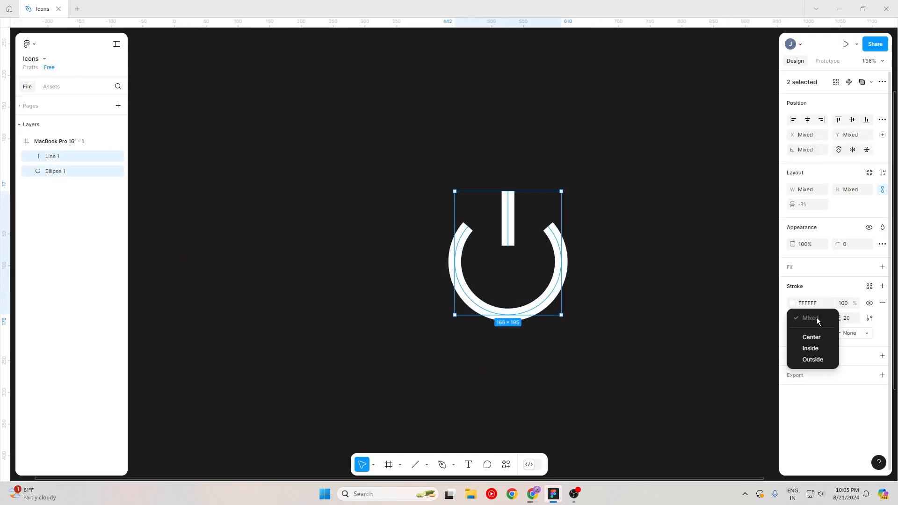
left_click(816, 337)
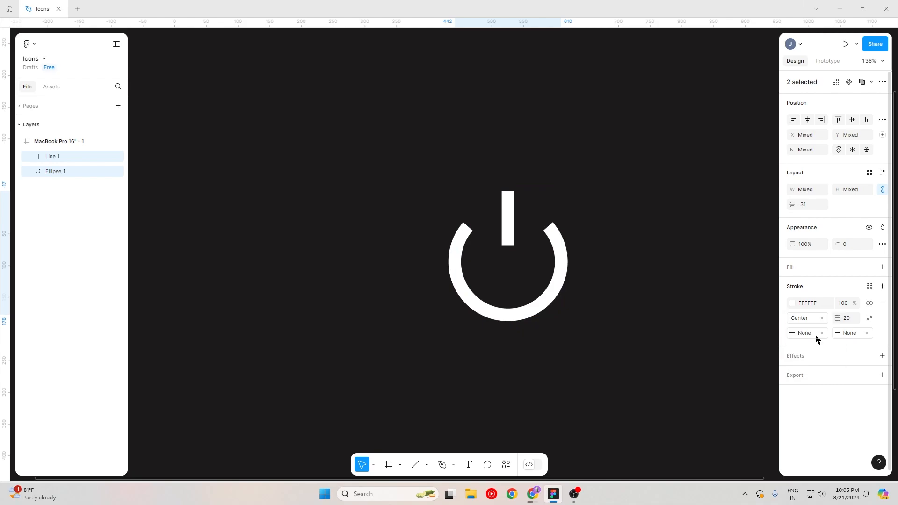
left_click(821, 334)
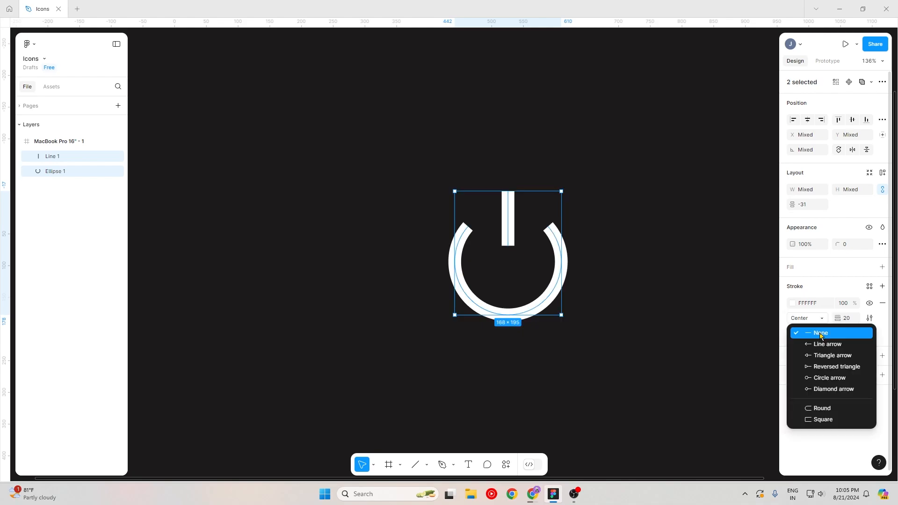
left_click(824, 408)
left_click(848, 334)
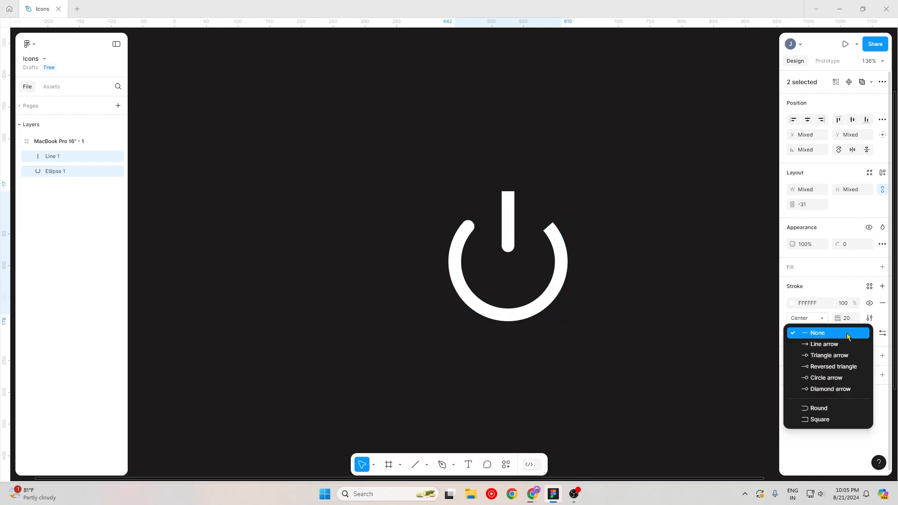
left_click(819, 408)
left_click(640, 290)
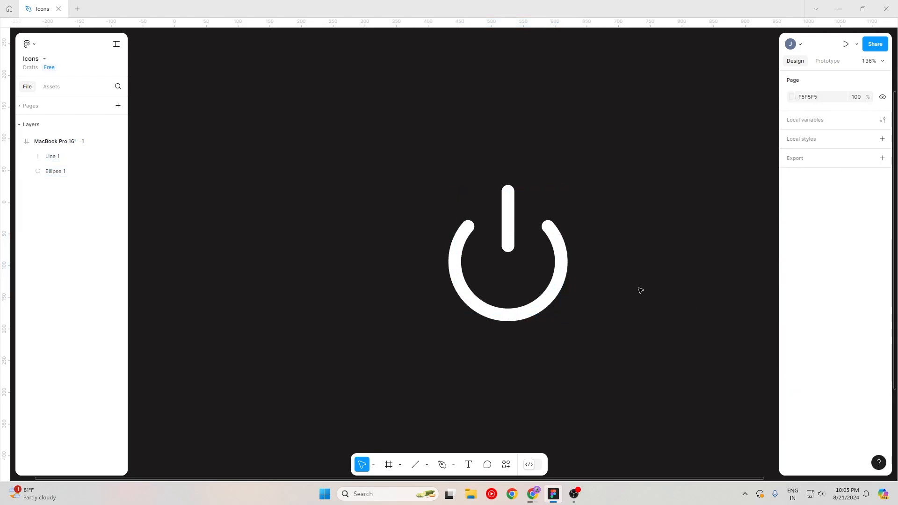
Duplicate the power icon beside the original and convert the copy's strokes to outlines
scroll(606, 300, "down", 3, "ctrl")
left_click_drag(605, 301, 445, 229)
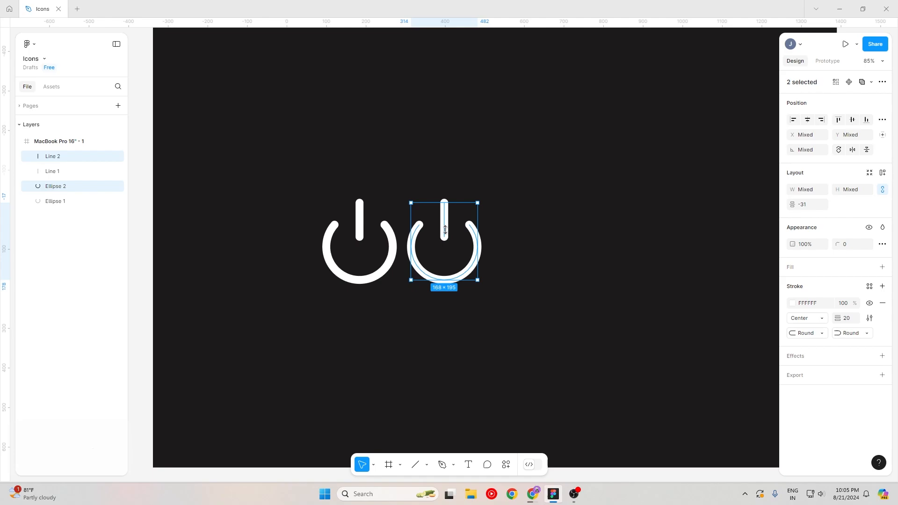
right_click(445, 226)
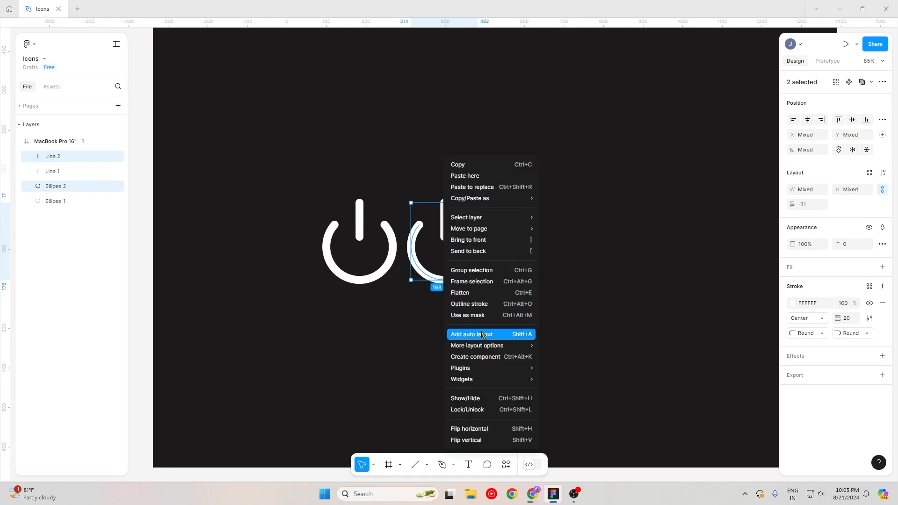
left_click(491, 305)
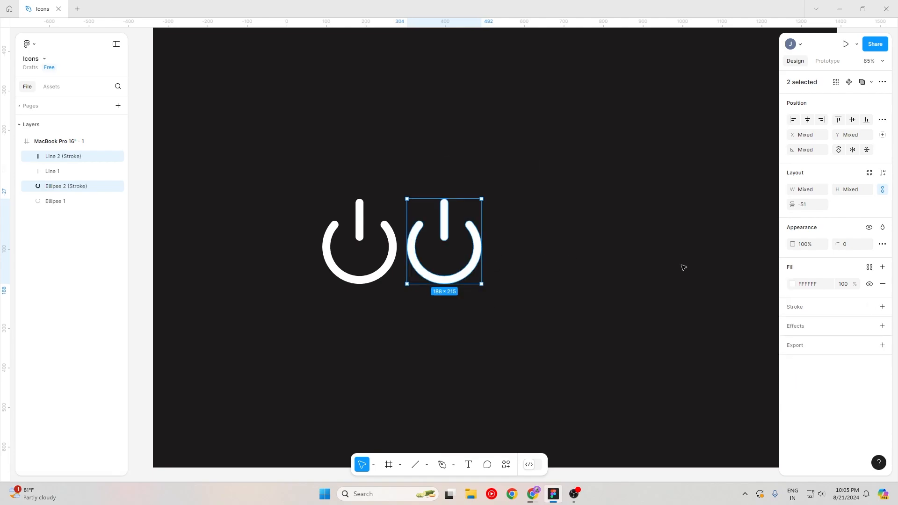
Fill the outlined copy's bar and arc with green 55FF69
left_click(792, 286)
mouse_move(718, 370)
left_mouse_down()
mouse_move(710, 371)
mouse_move(718, 370)
left_mouse_up()
left_click_drag(715, 271, 732, 250)
Group the middle green icon's bar and arc and move it together with the white icon farther left in the frame
key("ctrl+g")
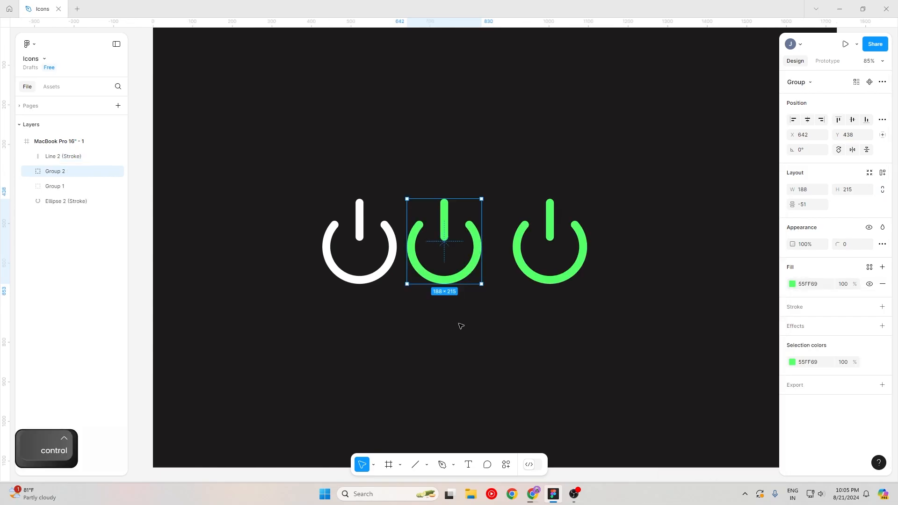
left_click_drag(481, 316, 332, 183)
left_click_drag(373, 231, 307, 231)
Nudge the ungrouped green icon's bar and arc about 50 px to the left
left_click_drag(468, 163, 580, 248)
key("shift+Left")
key("shift+Left")
key("shift+Left")
key("shift+Left")
key("shift+Left")
left_click(580, 248)
Shorten the ungrouped green icon's vertical bar equally from both ends to a length of 86
scroll(580, 249, "up", 1)
scroll(580, 249, "up", 2)
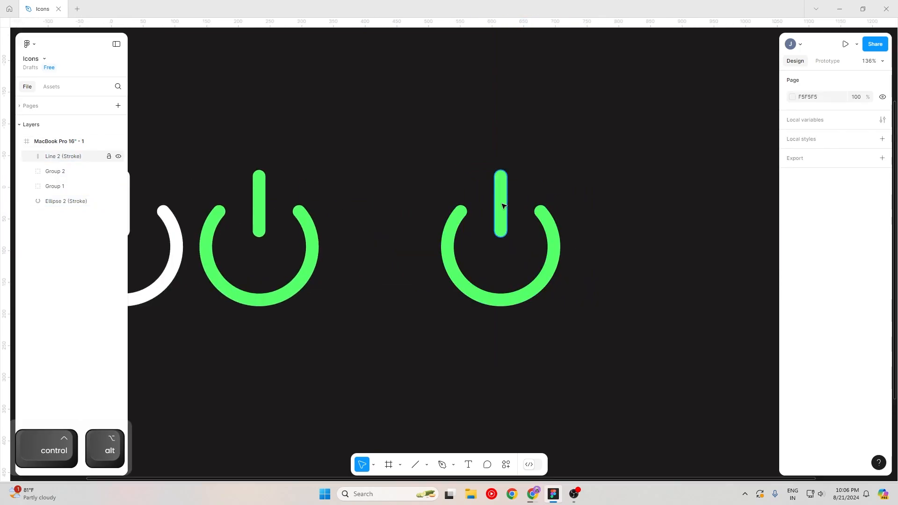
left_click(501, 204)
left_click_drag(498, 170, 501, 176)
left_click(585, 183)
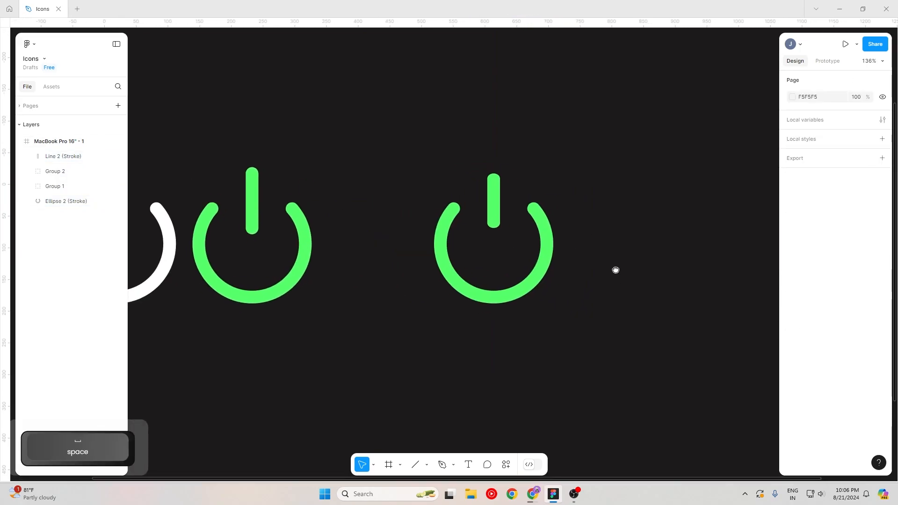
Change the fill of the ungrouped icon's bar and arc to a linear gradient from 55FF69 to 33993F
scroll(556, 341, "right", 2)
left_click_drag(578, 356, 426, 178)
left_click_drag(449, 295, 590, 292)
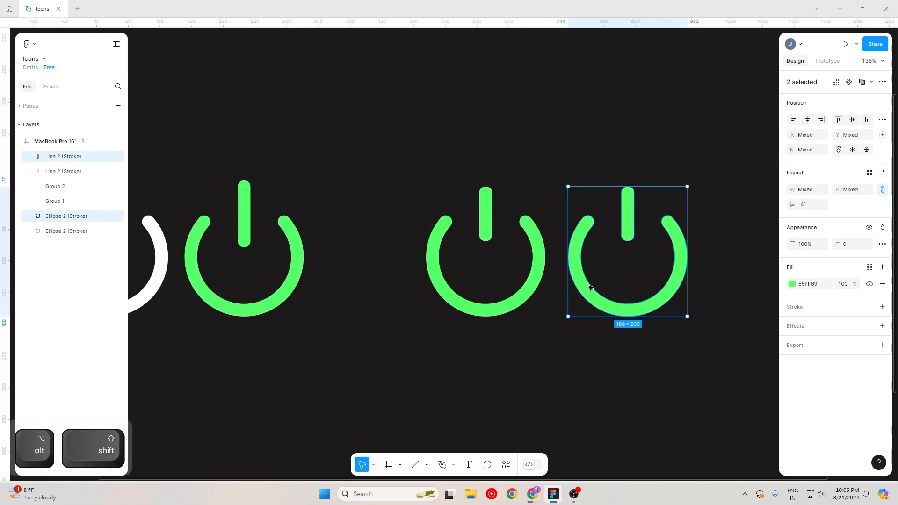
key("ctrl+z")
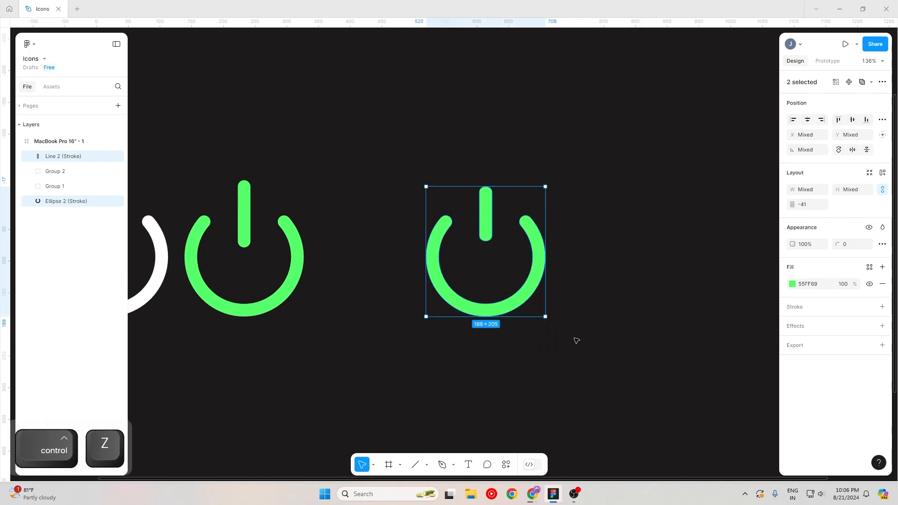
left_click(793, 284)
left_click(690, 235)
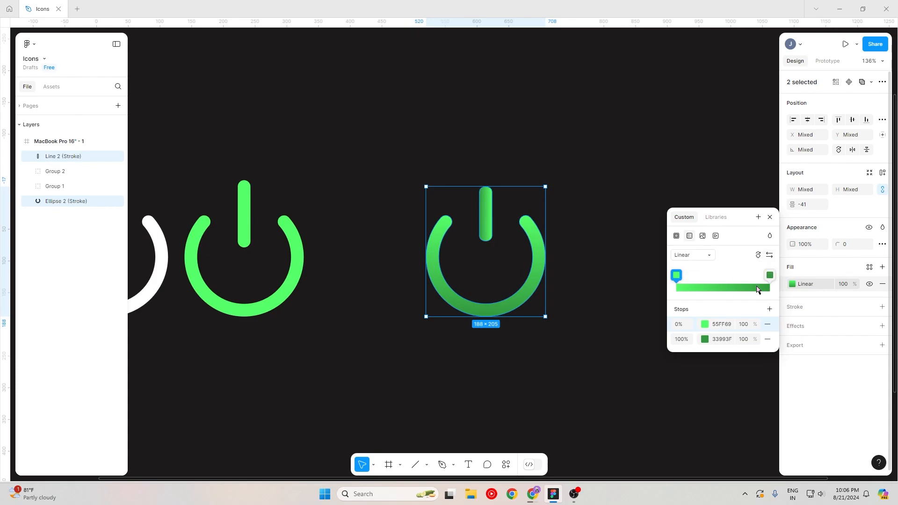
Add a middle stop at 52% to the bar and arc gradient and set its color to 2DB93E
left_click_drag(770, 276, 723, 276)
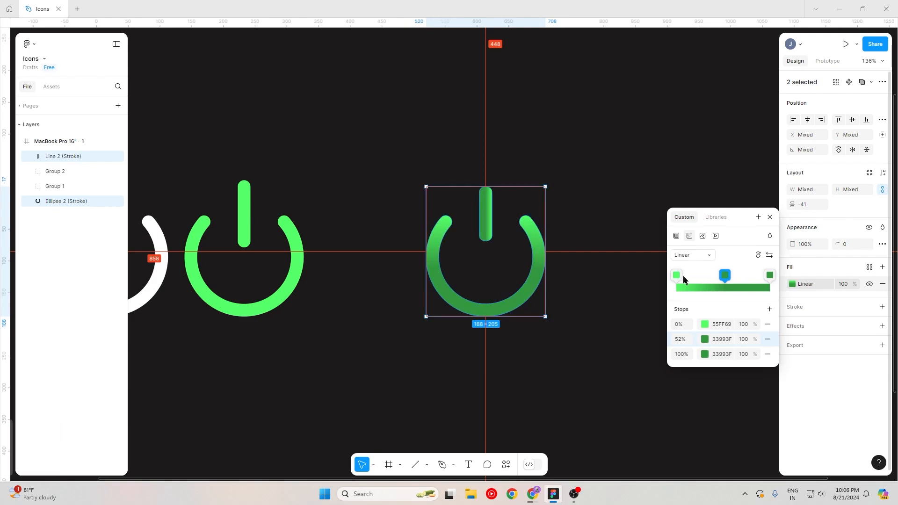
left_click(705, 339)
left_click_drag(643, 300, 640, 275)
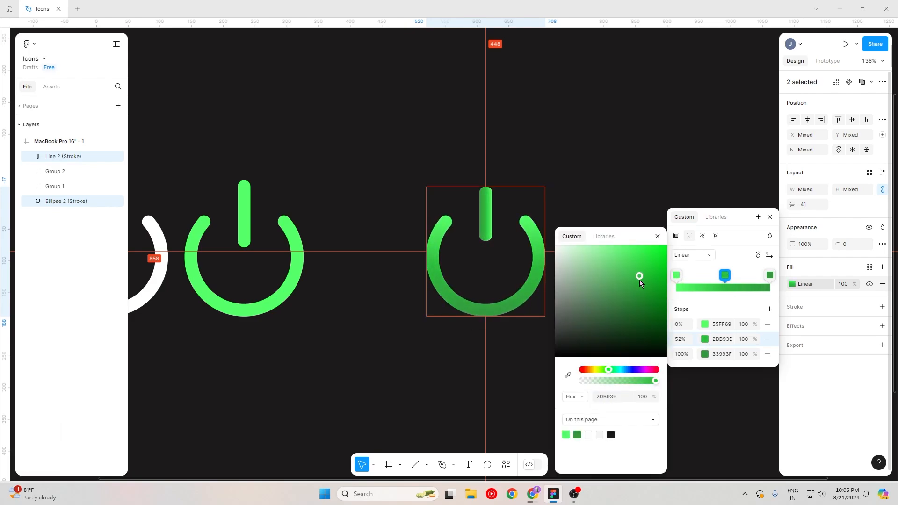
left_click(552, 220)
Rotate the vertical bar's gradient so it runs from light green at its upper end to dark green at its lower end
left_click(486, 219)
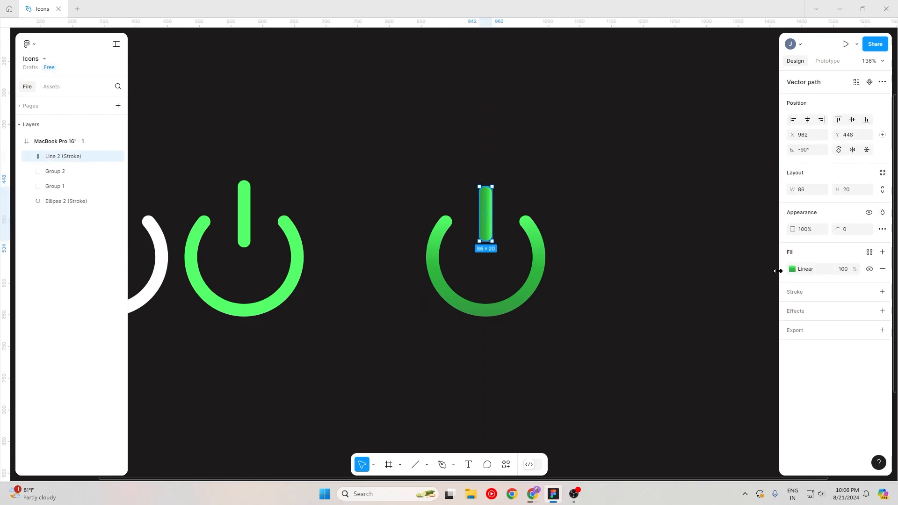
left_click(792, 270)
left_click(758, 311)
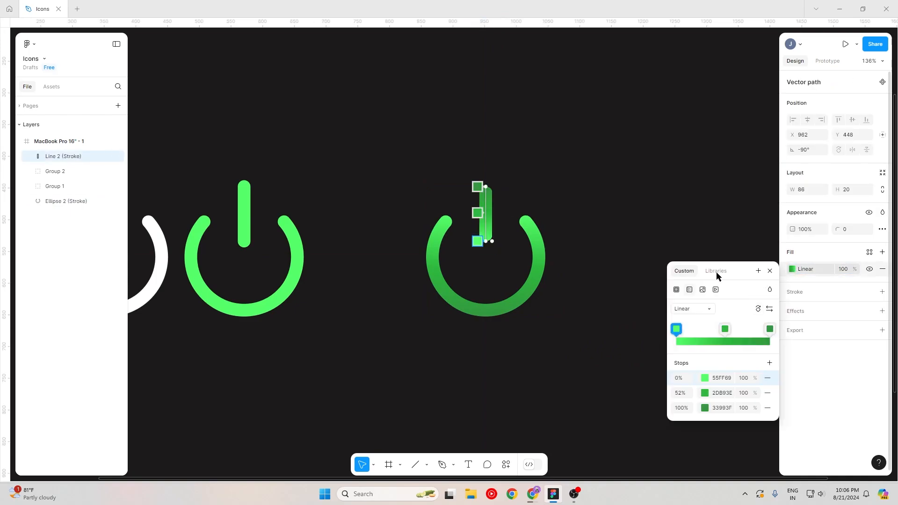
left_click(759, 310)
left_click(758, 310)
left_click(595, 249)
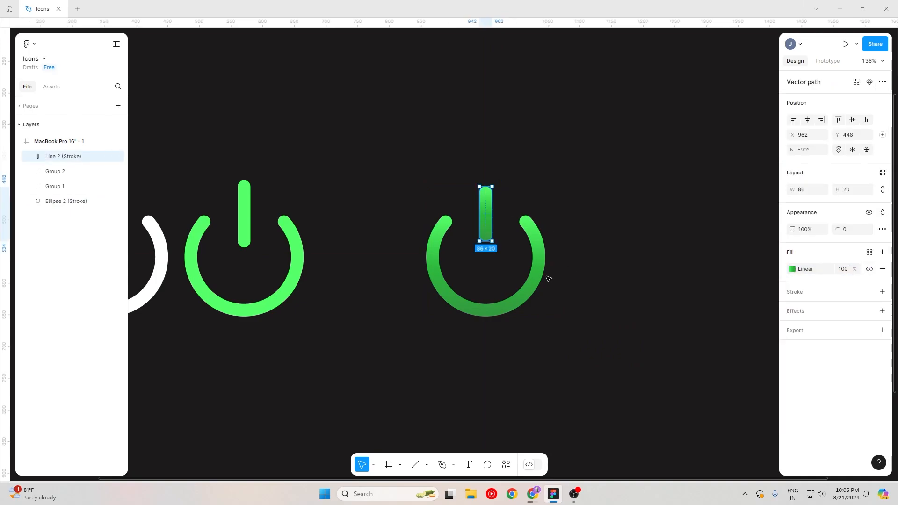
Position the arc gradient's middle stop at 50% and set its 100% stop color to dark green 08490F
left_click(537, 279)
left_click(793, 269)
left_click_drag(725, 330, 731, 330)
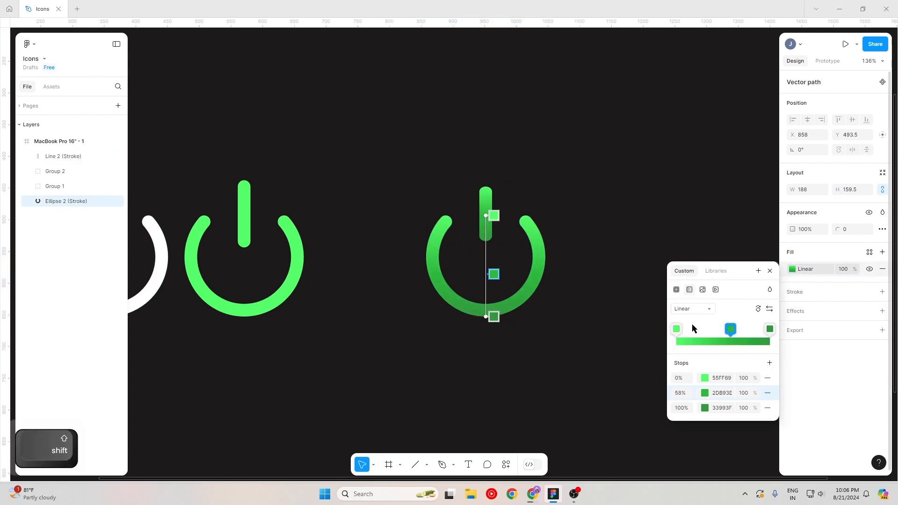
left_click(770, 329)
key("ctrl+z")
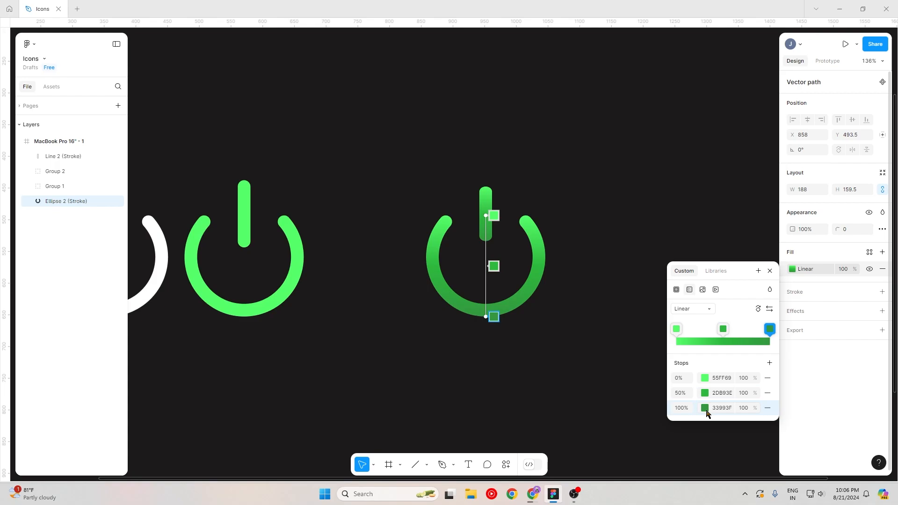
left_click(706, 411)
left_click_drag(639, 322, 654, 330)
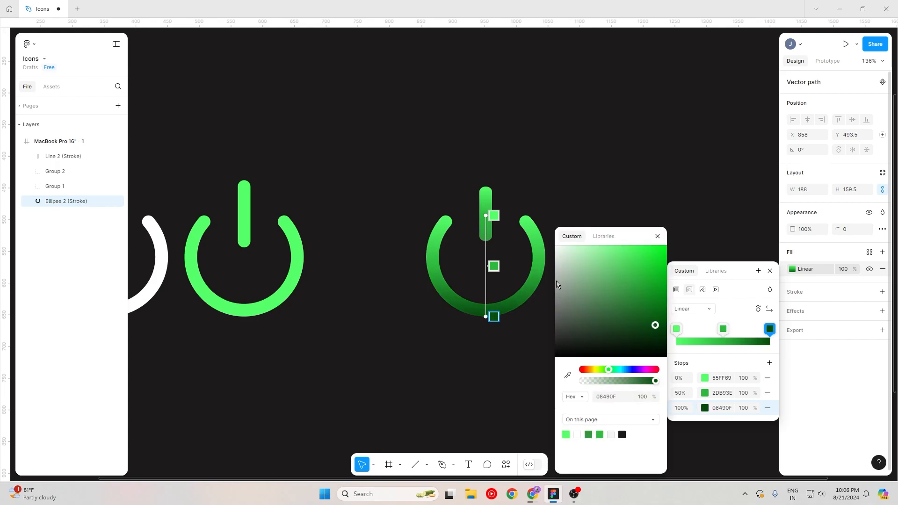
Shift the arc gradient's middle stop to 39% and its light green stop to about 3%
left_click(490, 265)
left_click_drag(493, 266, 494, 256)
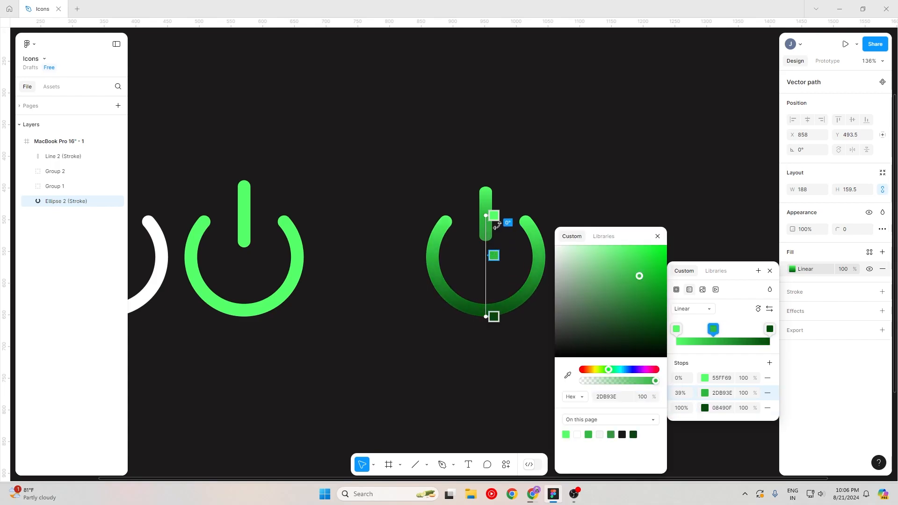
left_click(494, 216)
left_click_drag(494, 217, 495, 223)
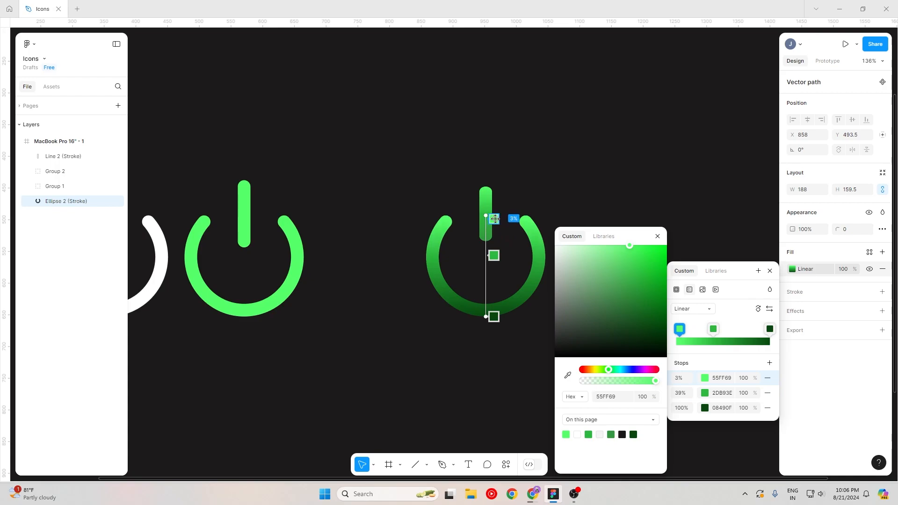
Copy the arc's linear gradient fill onto the vertical bar of the gradient icon and remove the bar's previous gradient
key("Escape")
left_click(604, 189)
scroll(606, 199, "up", 1)
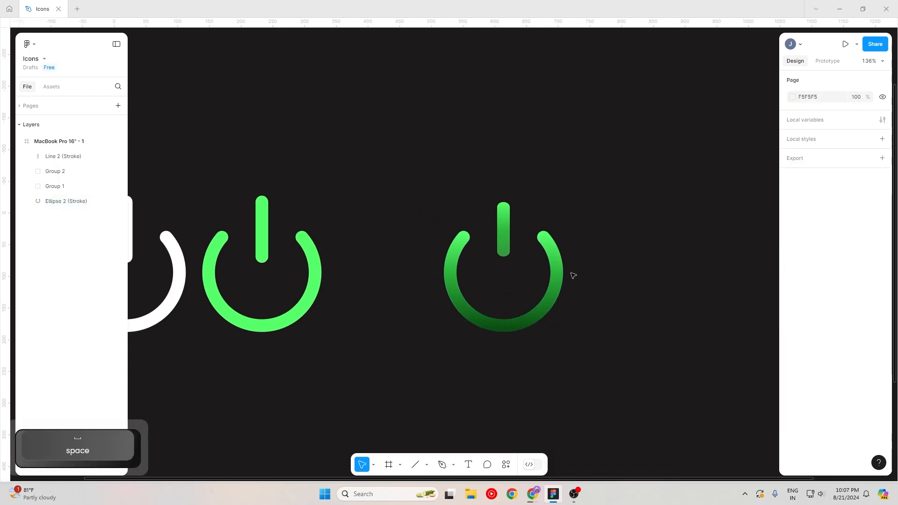
left_click(561, 271)
left_click(869, 269)
left_click(866, 271)
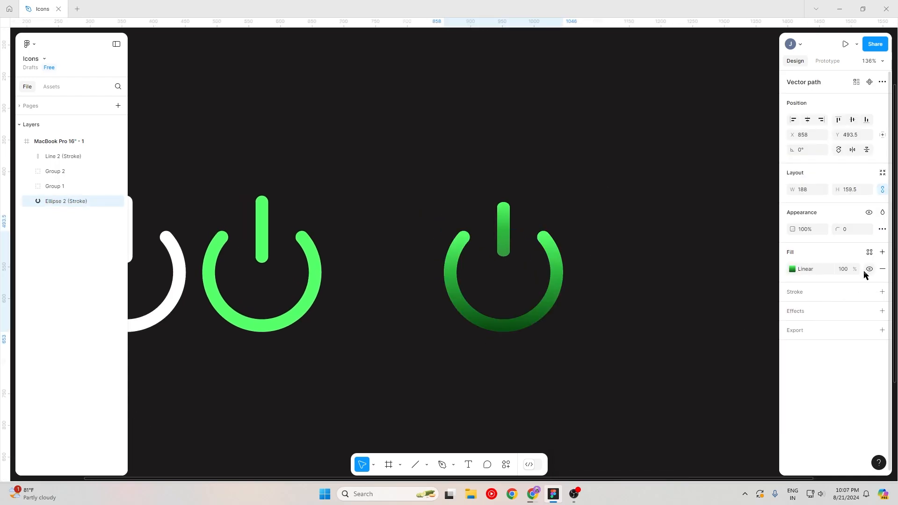
key("ctrl+c")
left_click(720, 285)
left_click(510, 234)
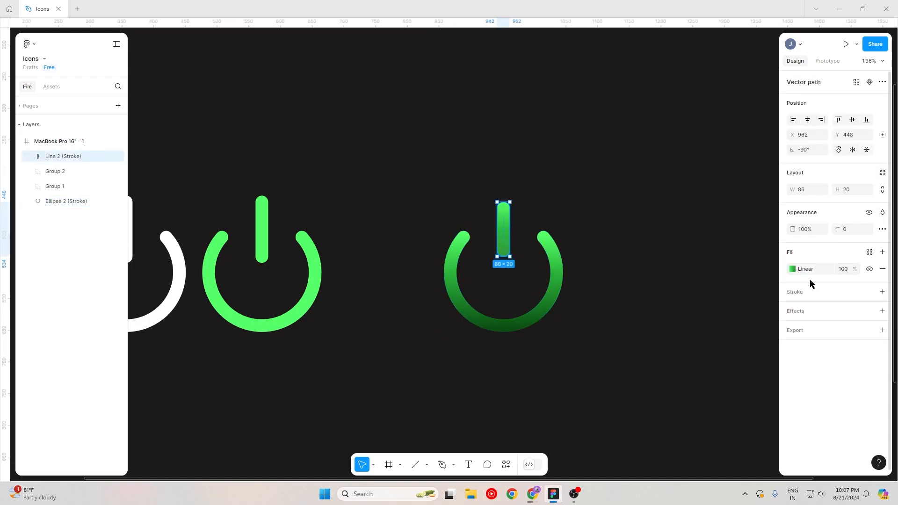
key("ctrl+v")
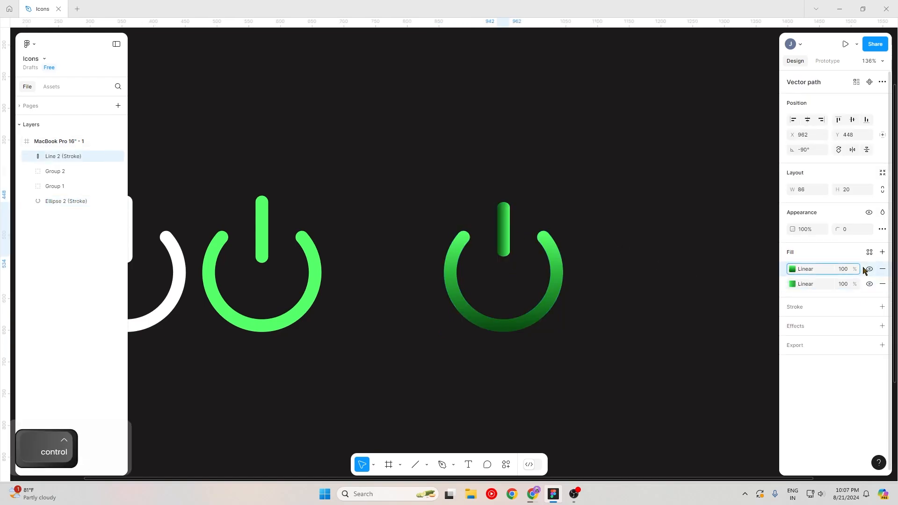
left_click(884, 285)
Rotate the bar's pasted gradient so it runs from light green at the upper end to dark green at the lower end
left_click(792, 270)
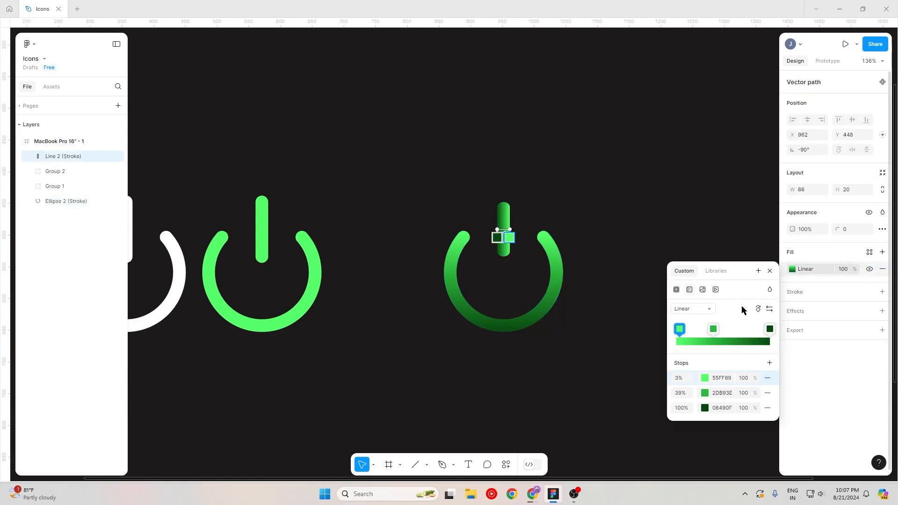
left_click(757, 310)
left_click(758, 309)
key("Escape")
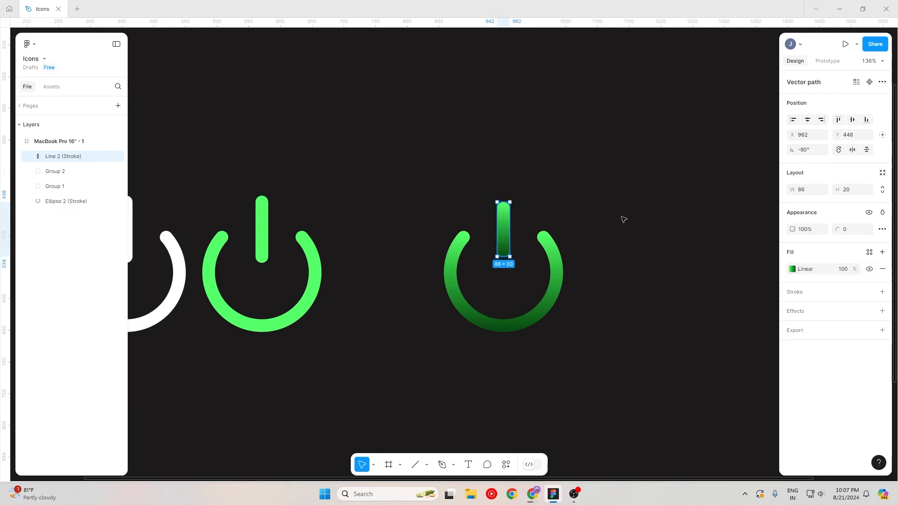
key("Escape")
Place two overlapping copies of the gradient arc to the right of the icon, the second offset about 7 px to the right
scroll(607, 306, "down", 2)
key("space")
left_click_drag(607, 306, 628, 304)
scroll(463, 313, "up", 2)
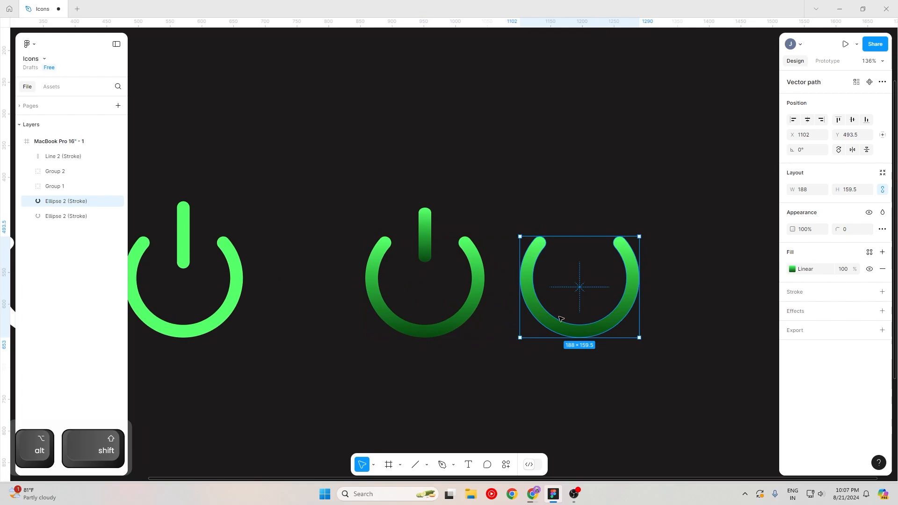
left_click_drag(544, 313, 550, 312)
Subtract the offset arc copy from the other copy to leave a thin crescent shape
left_click_drag(546, 364, 593, 314)
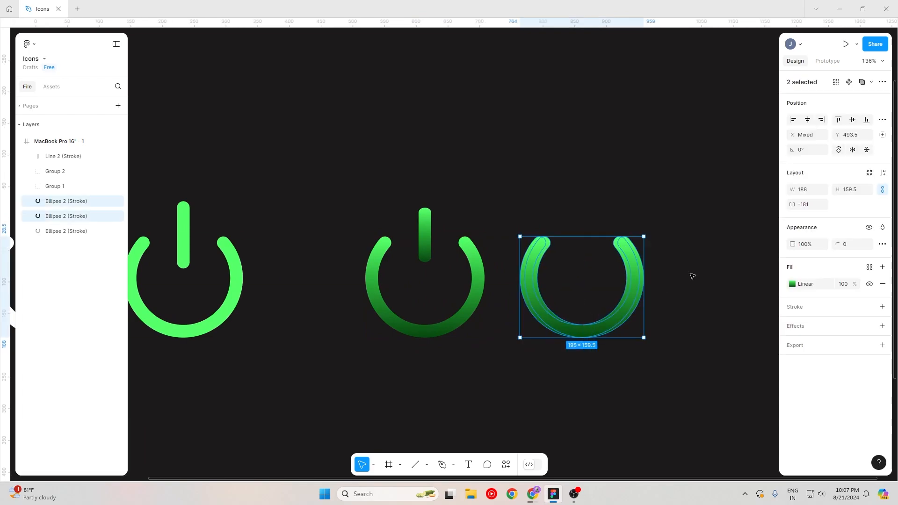
left_click(872, 82)
left_click(873, 113)
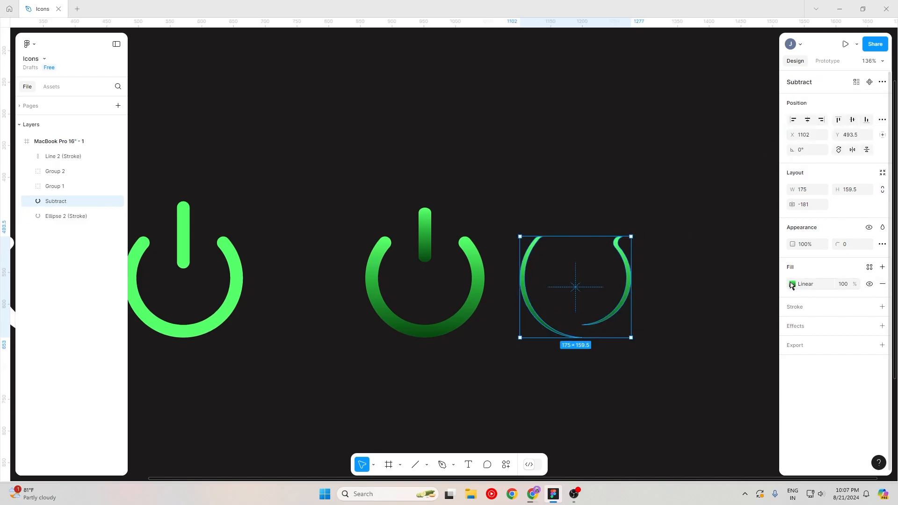
Fill the subtracted arc shape with solid white FFFFFF at 25% opacity
left_click(792, 285)
left_click(677, 306)
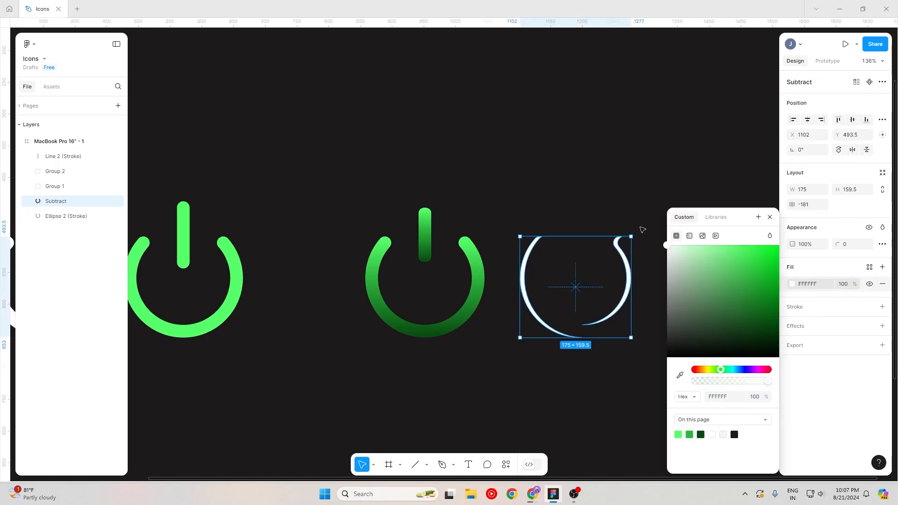
left_click(848, 286)
type("25")
key("Return")
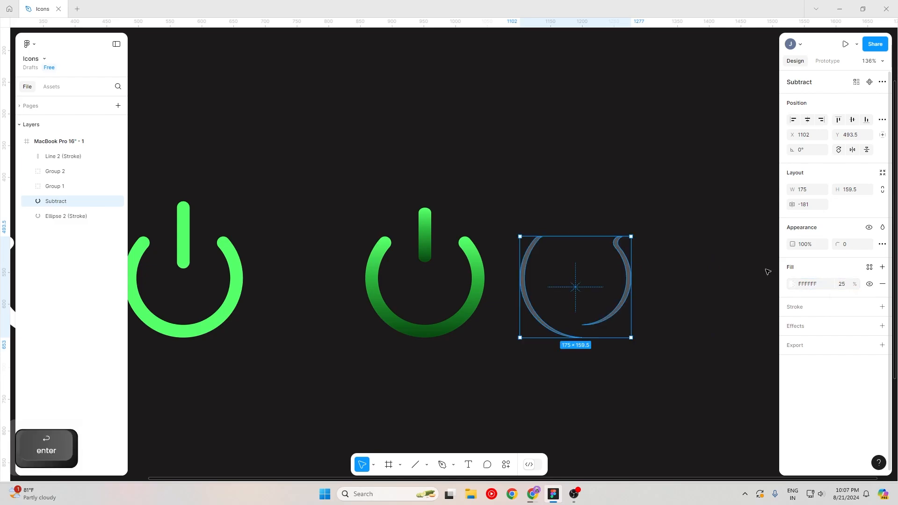
Move the white crescent onto the gradient arc at X 858 and raise its fill opacity for a stronger highlight
left_click_drag(626, 298, 471, 288)
left_click(554, 277)
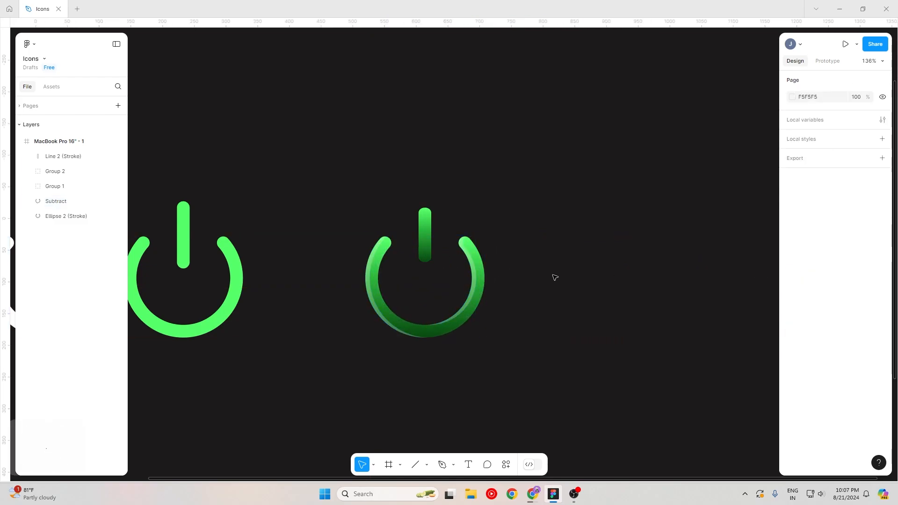
scroll(554, 277, "up", 2)
scroll(538, 283, "left", 3)
left_click(530, 279)
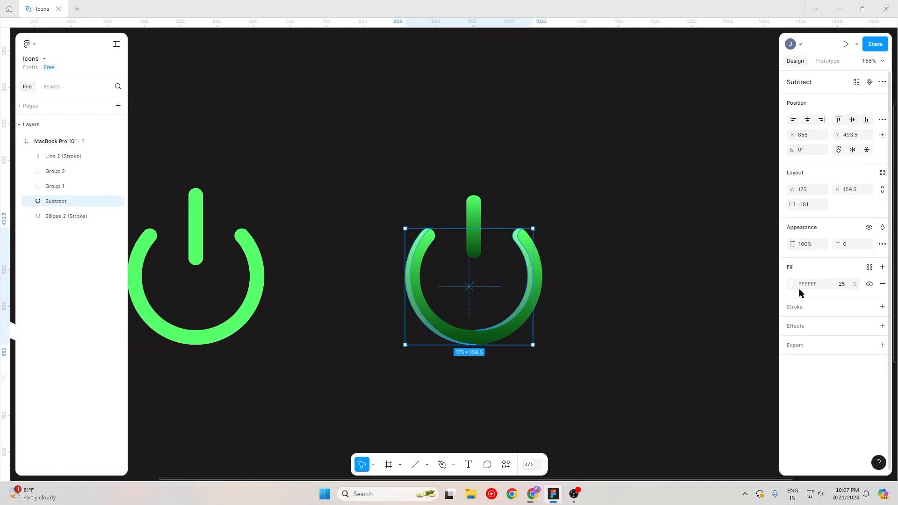
key("Return")
key("Escape")
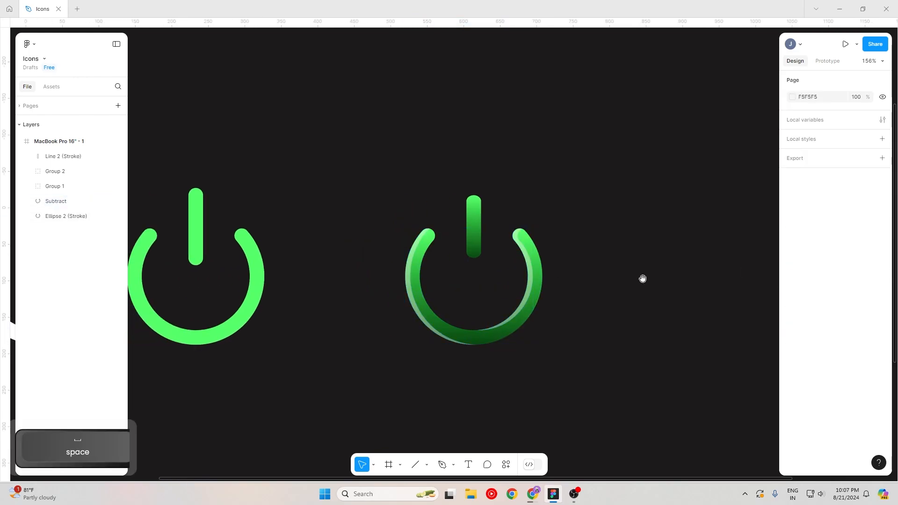
Place two overlapping copies of the gradient bar beside the icon, the second offset about 3 px right and 4 px down
scroll(588, 260, "right", 2)
mouse_move(474, 227)
left_mouse_down()
mouse_move(592, 235)
mouse_move(591, 215)
left_mouse_up()
scroll(593, 220, "up", 4)
left_click(562, 166)
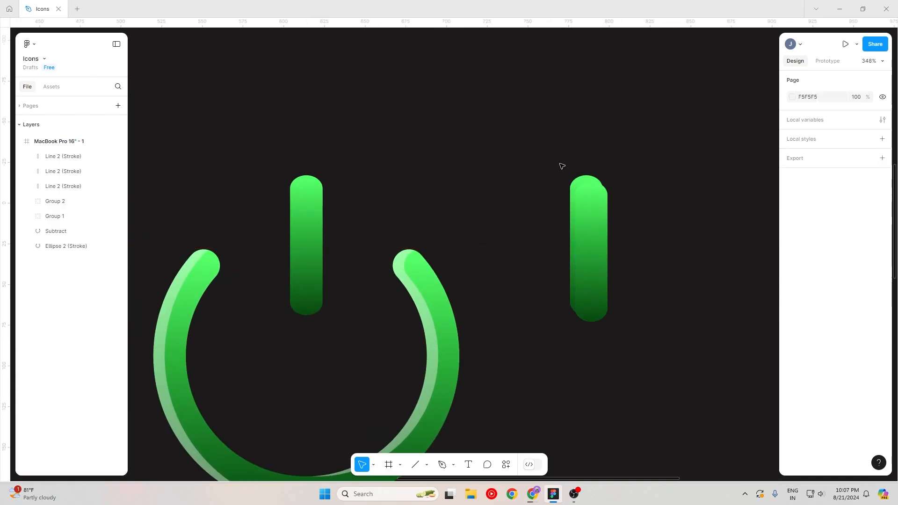
Subtract the offset bar copy from the other copy to leave a thin edge shape
left_click_drag(563, 166, 601, 211)
left_click(871, 82)
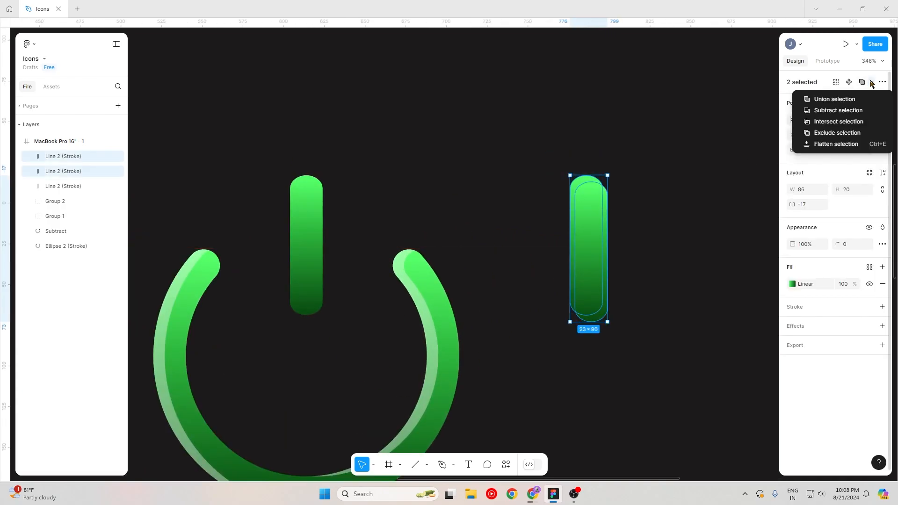
left_click(844, 110)
Fill the subtracted bar shape with solid white FFFFFF at 25% opacity
left_click(792, 284)
left_click(676, 304)
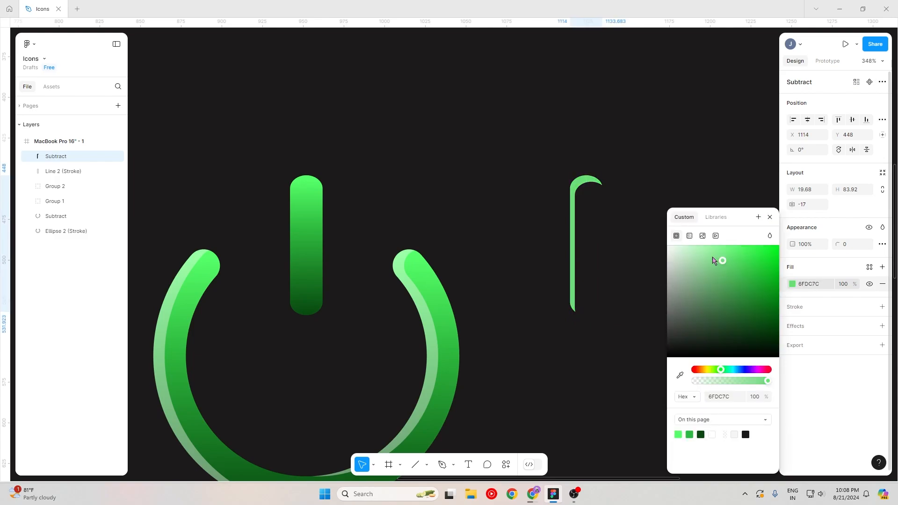
left_click(842, 283)
type("25")
key("Return")
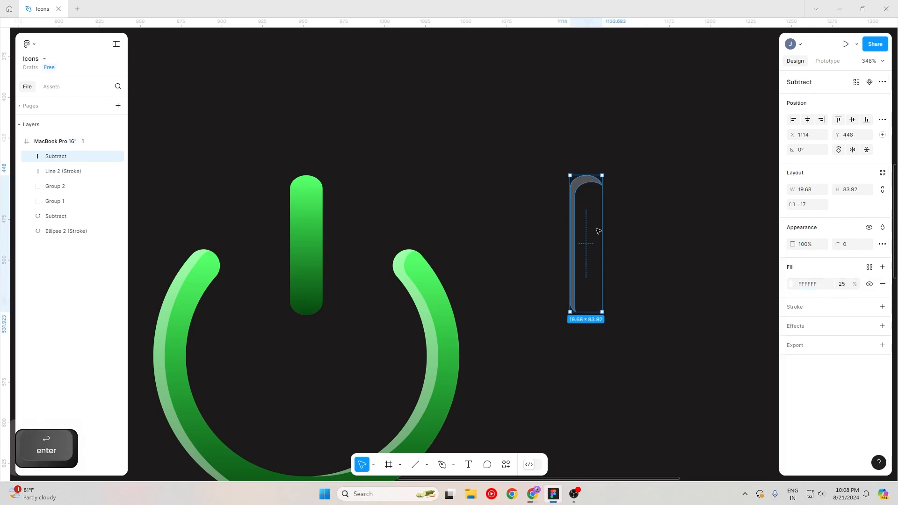
Move the white edge shape onto the gradient bar at X 942 and set its fill opacity to 40%
left_click_drag(585, 206, 295, 202)
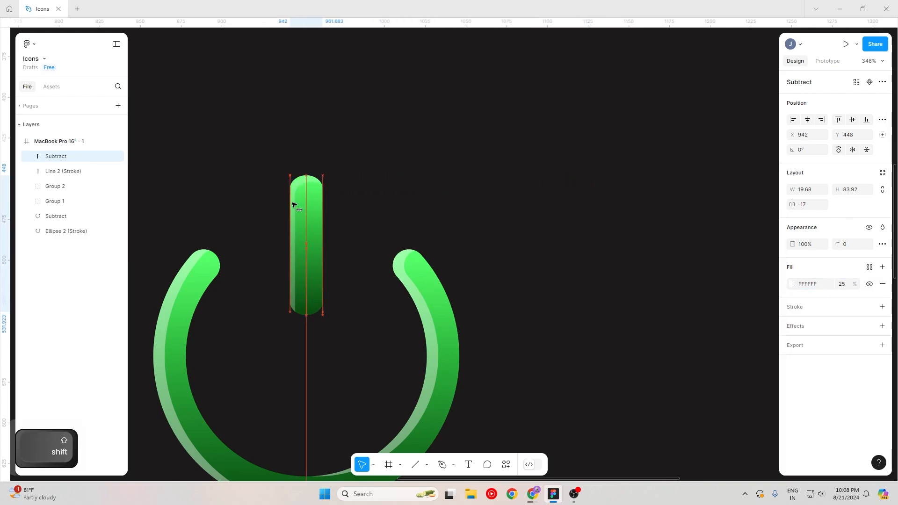
left_click(443, 225)
left_click(419, 313)
left_click(292, 212)
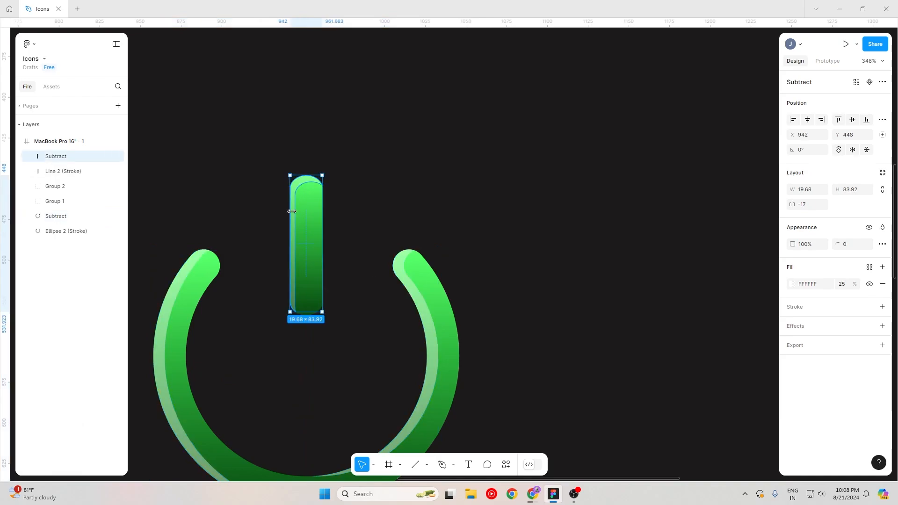
type("40")
key("Return")
left_click(605, 243)
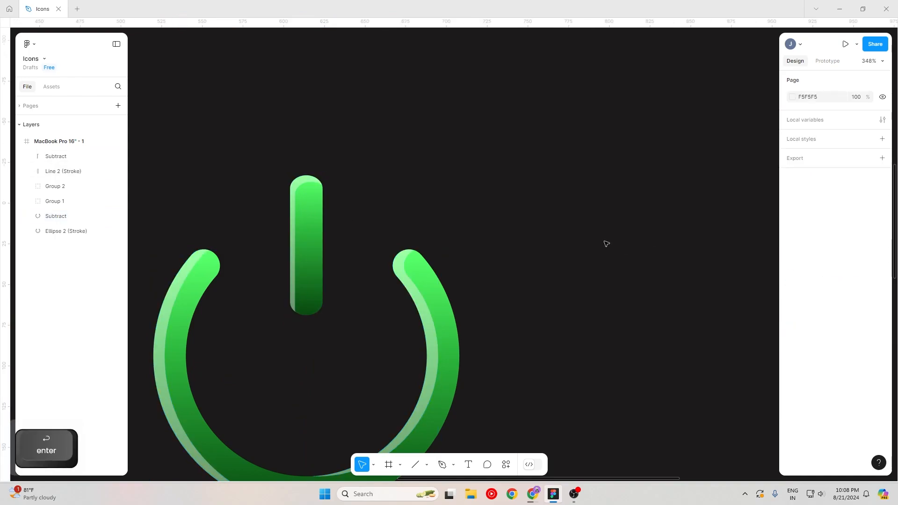
Duplicate the gradient arc in place and add a drop shadow effect to the copy
scroll(605, 244, "down", 4)
left_click_drag(590, 258, 557, 220)
left_click(491, 296)
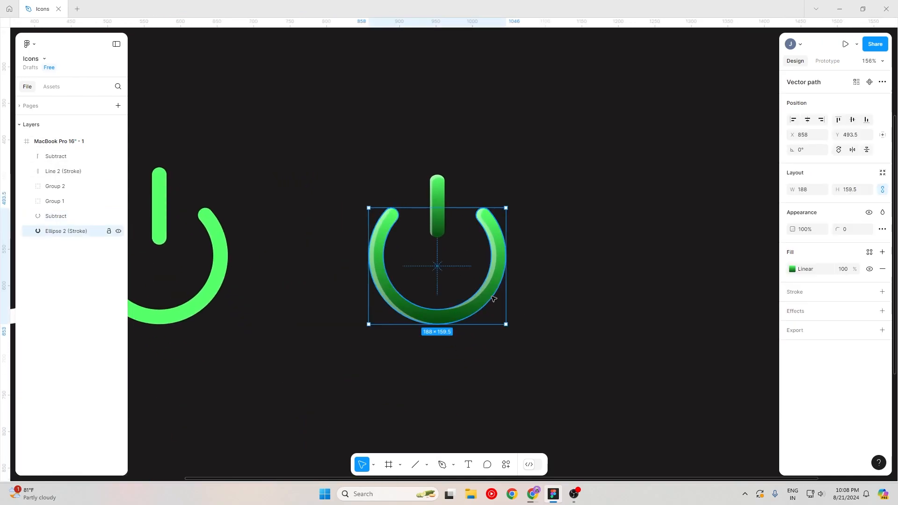
key("ctrl+c")
key("ctrl+v")
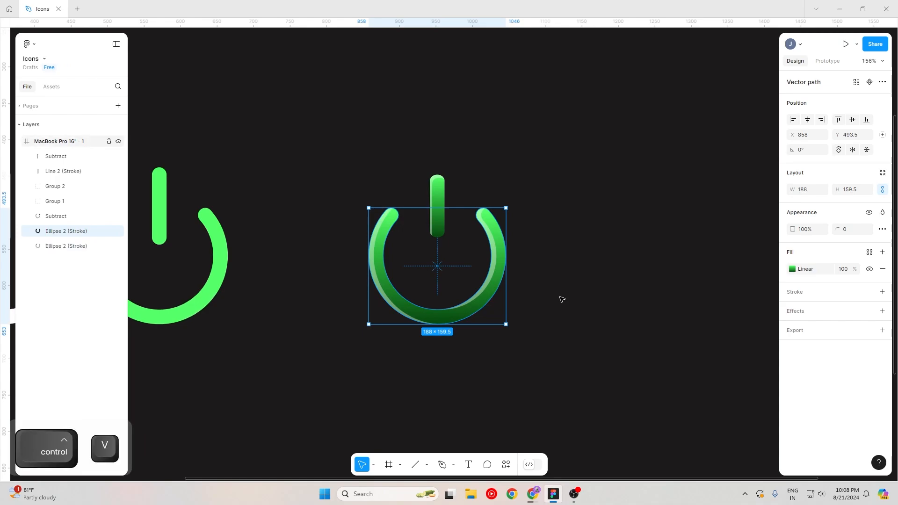
left_click(883, 311)
Set the arc's drop shadow color to pale green C2FFBA and its blur to 10
left_click(792, 329)
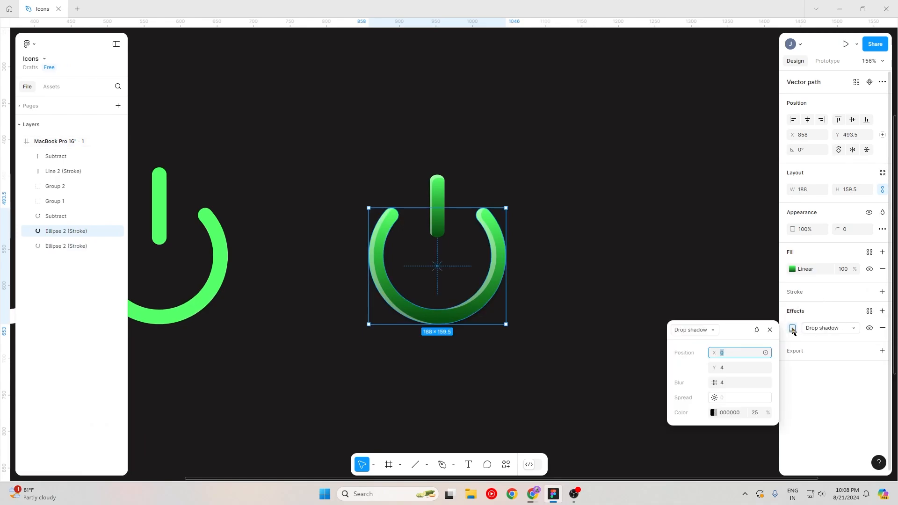
left_click(714, 412)
left_click_drag(597, 371, 606, 369)
left_click_drag(583, 303, 588, 249)
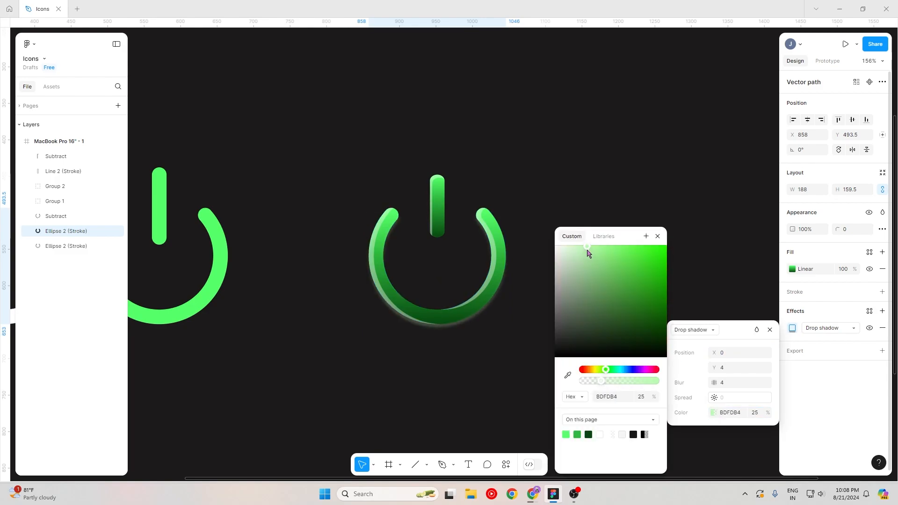
left_click(734, 383)
type("8")
key("Return")
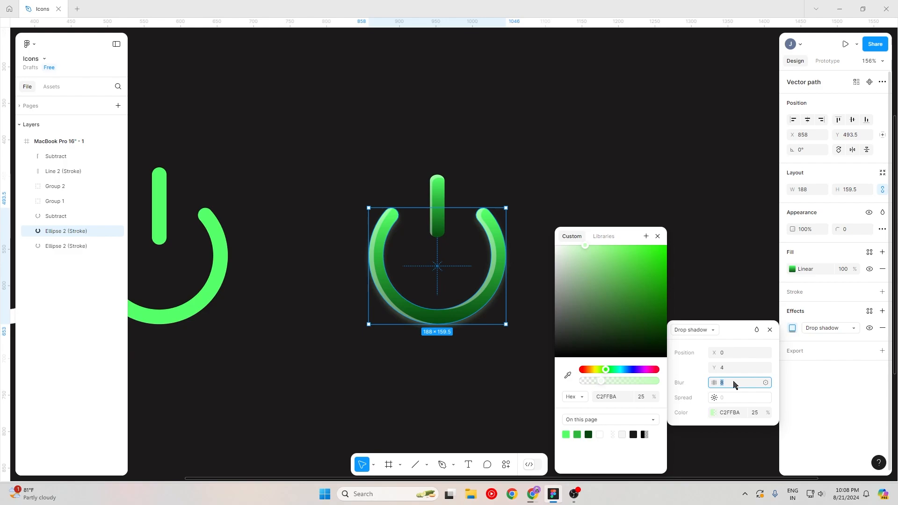
type("10")
key("Return")
Change the arc's drop shadow color to bright green 1EFF00 at 35% opacity
left_click_drag(615, 267, 594, 255)
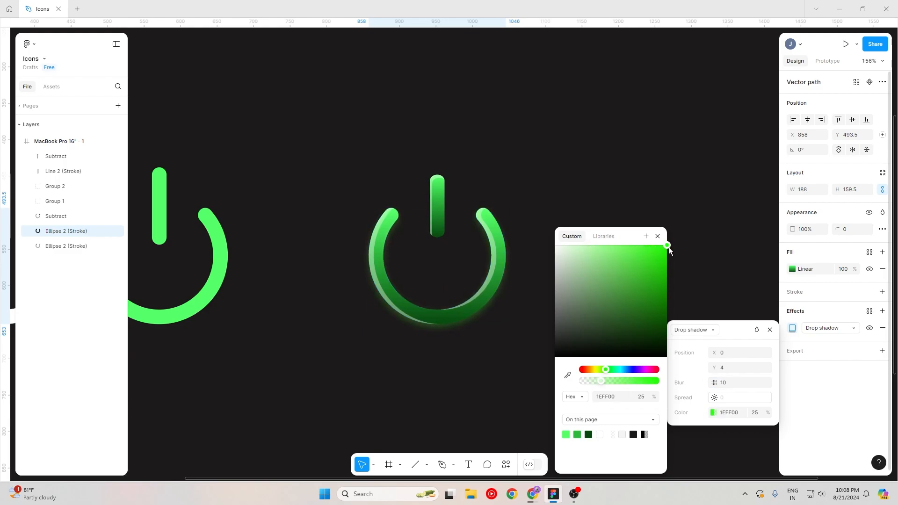
left_click_drag(601, 381, 616, 383)
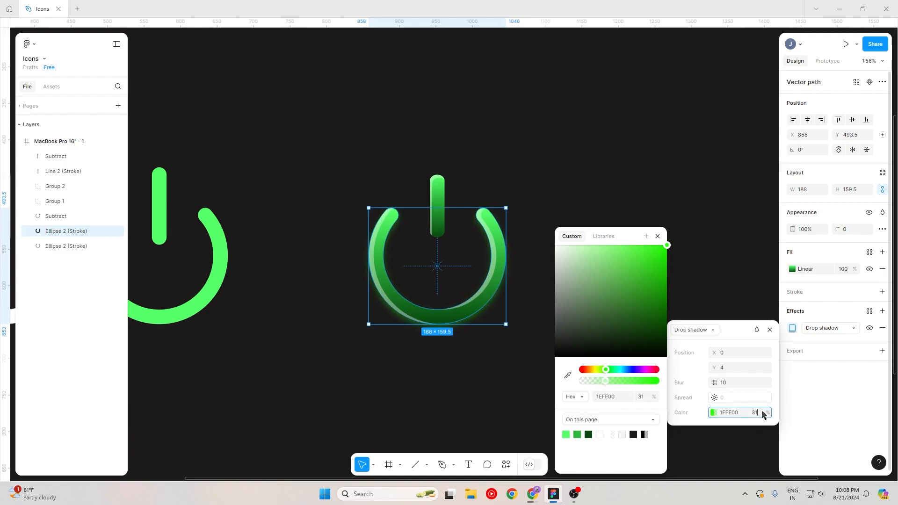
key("Return")
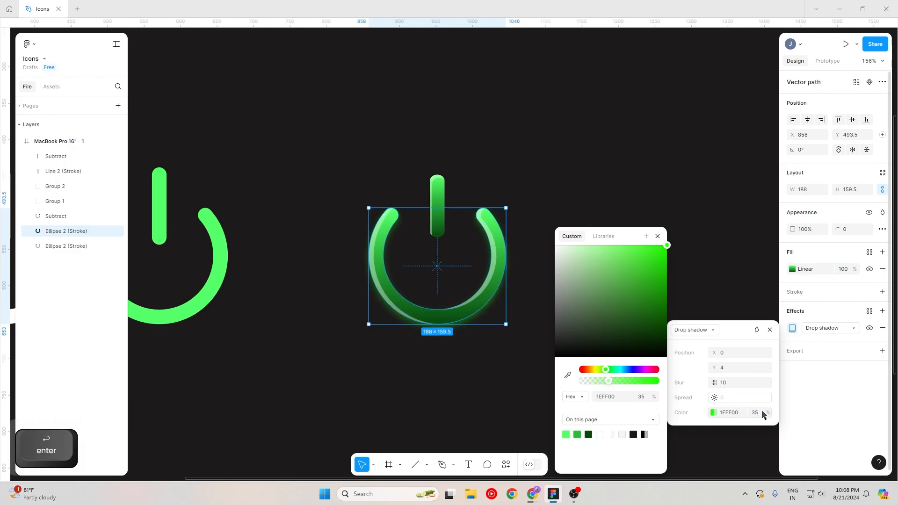
left_click(628, 188)
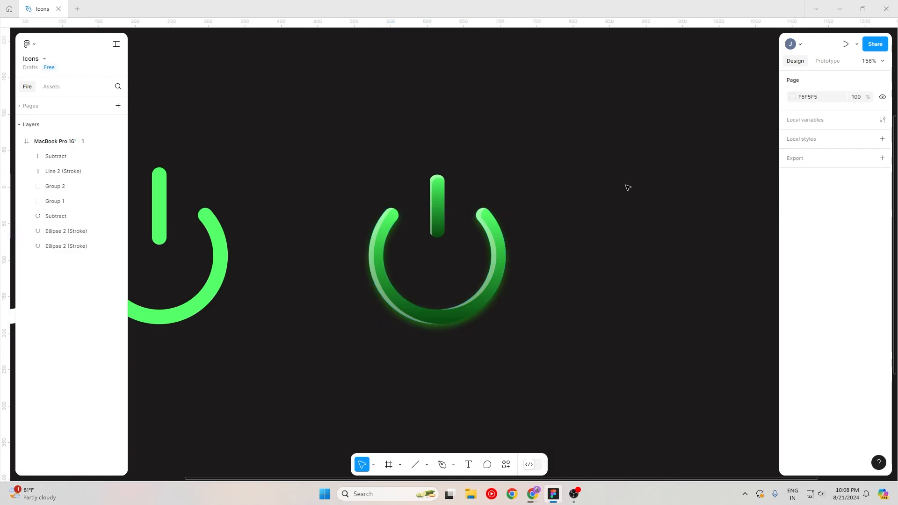
Duplicate the gradient bar in place and add a drop shadow effect to the copy
left_click(438, 206)
key("ctrl+c")
key("ctrl+v")
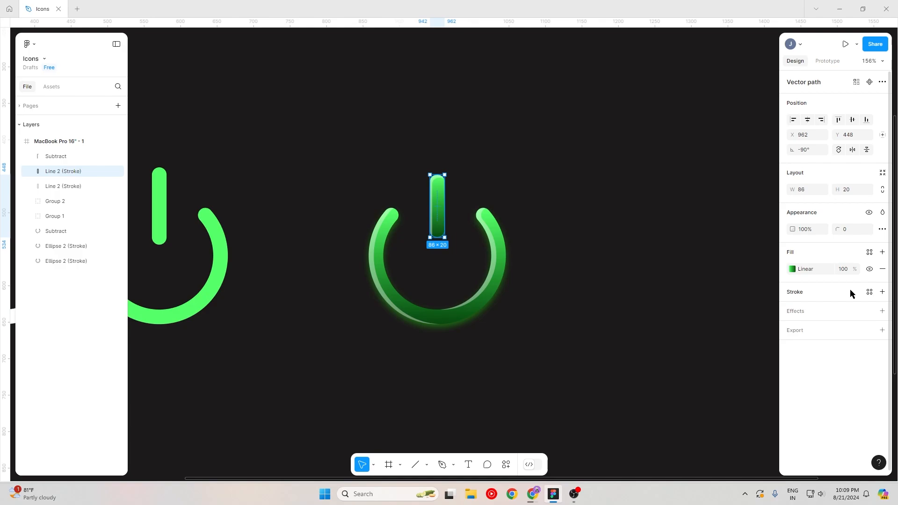
left_click(883, 311)
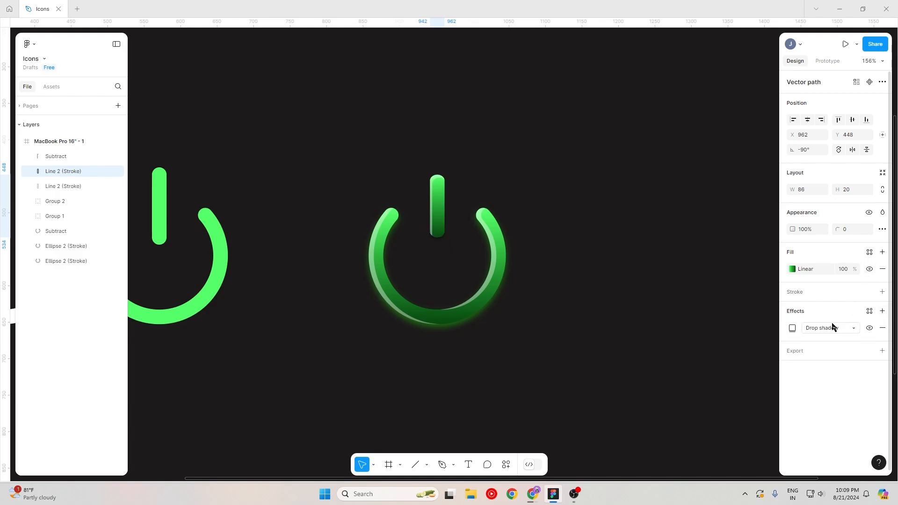
left_click(793, 328)
left_click(624, 385)
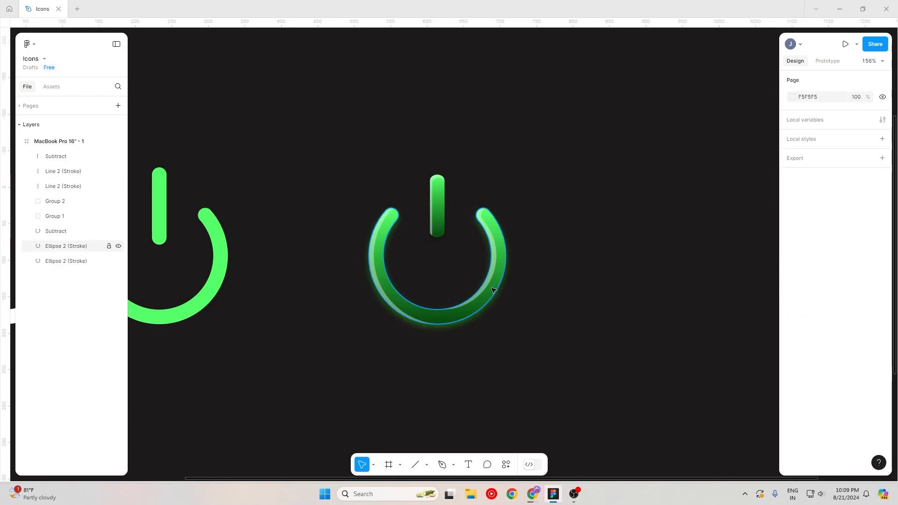
Copy the green drop shadow from the arc onto the duplicated gradient bar
left_click(498, 281)
key("Escape")
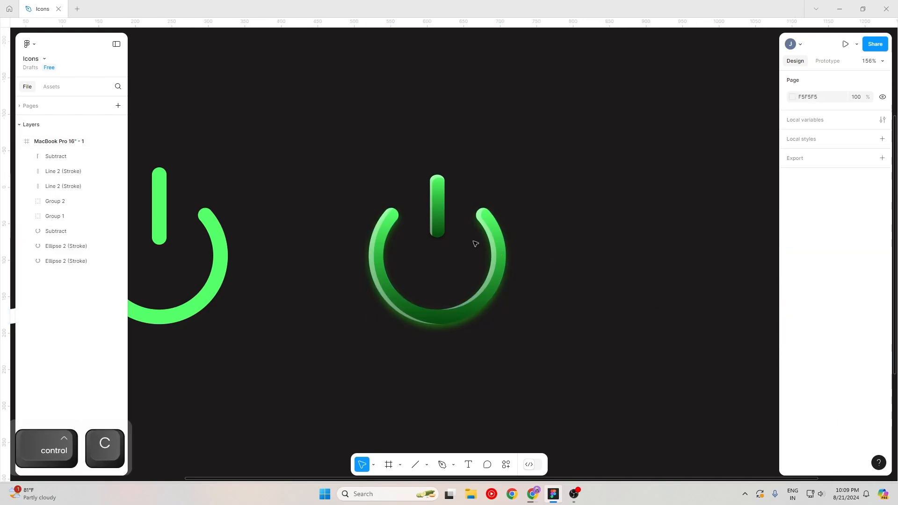
left_click(437, 206)
key("ctrl+v")
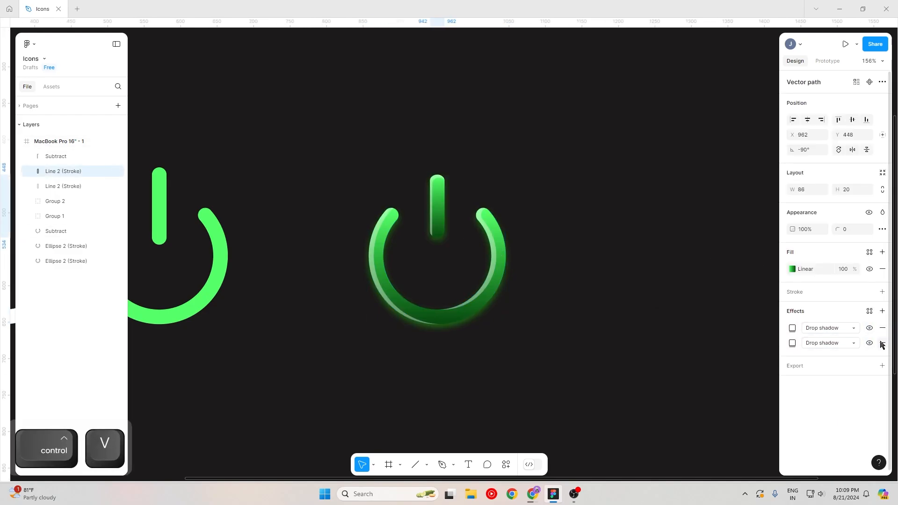
Send the glowing gradient bar and arc copies behind all other layers, and select the whole gradient power icon
left_click(553, 254)
left_click(441, 231)
left_click(506, 266, "shift")
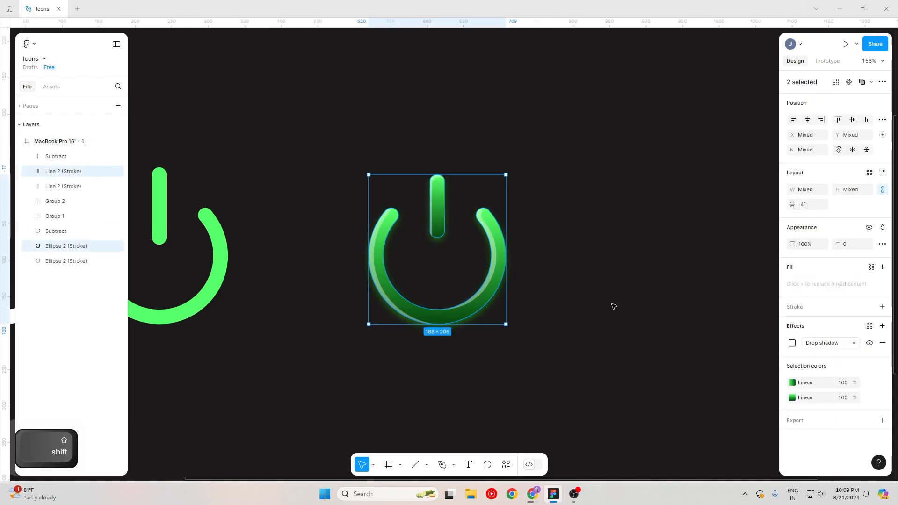
key("ctrl+shift+bracketleft")
left_click(555, 353)
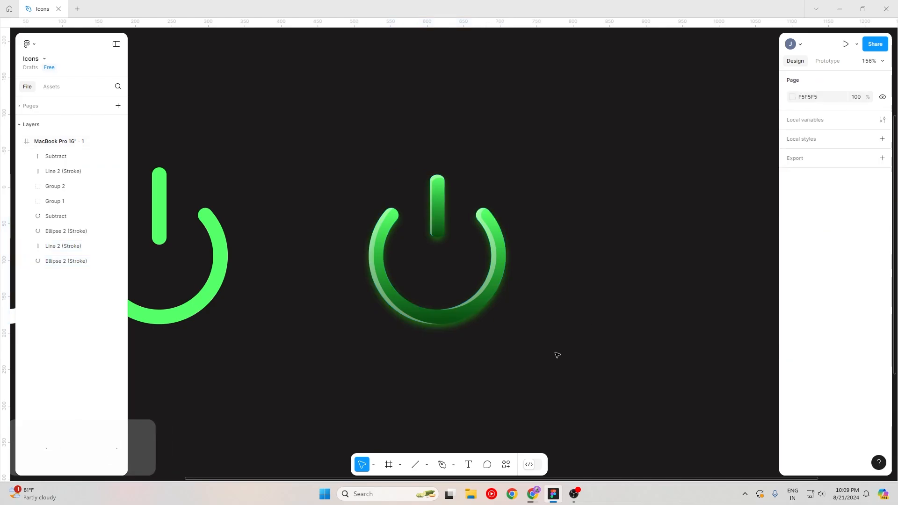
key("ctrl+z")
key("ctrl+z")
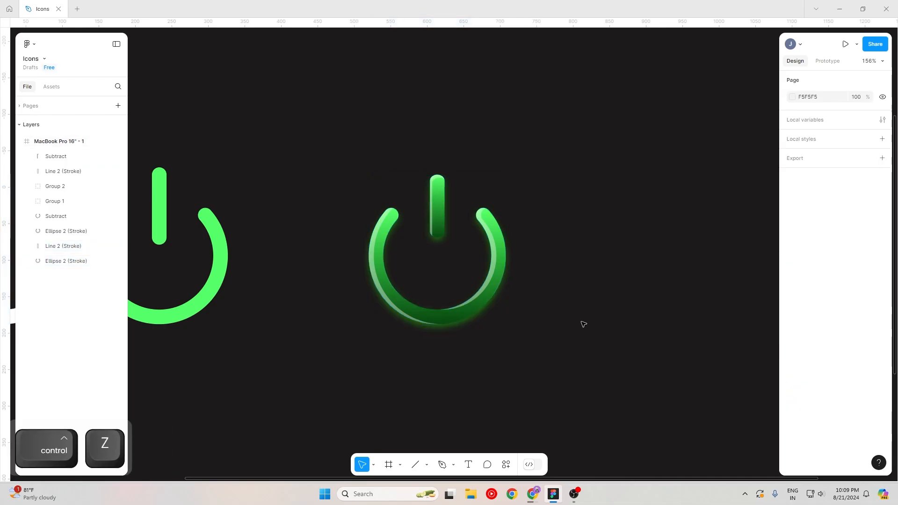
left_click_drag(581, 380, 341, 144)
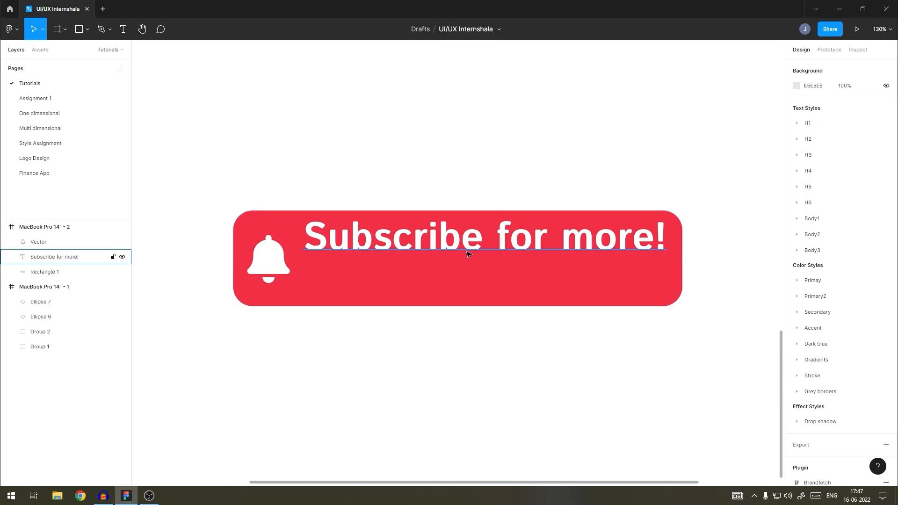
Align the vertical centers of the bell icon and the "Subscribe for more!" text with the red rounded rectangle
left_click(468, 253)
left_click(276, 264, "shift")
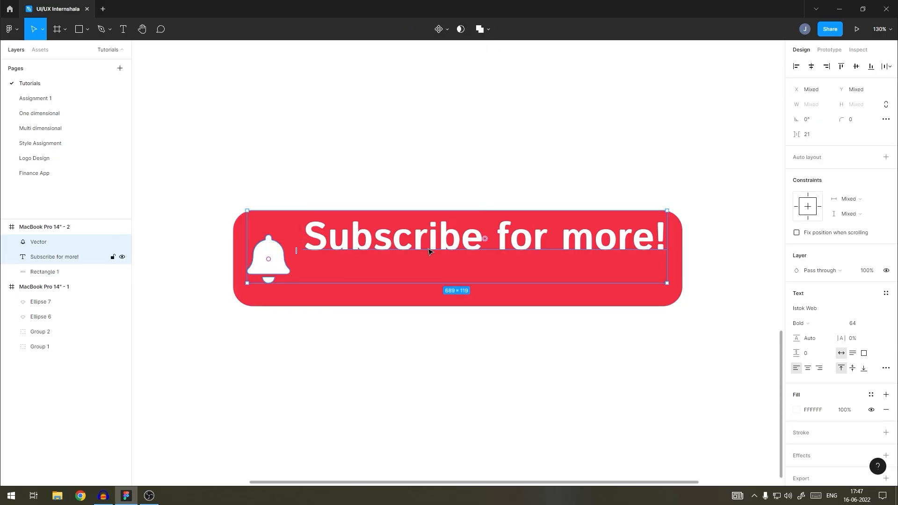
left_click(856, 66)
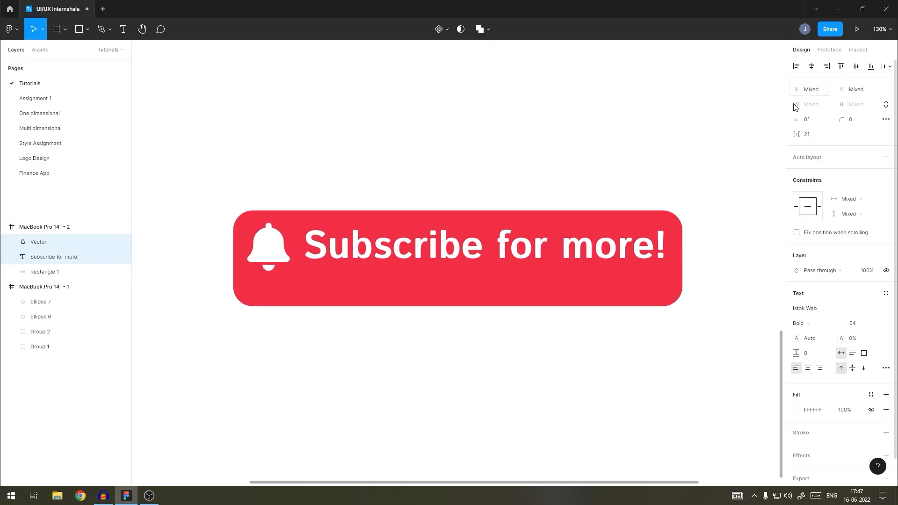
left_click(409, 303, "shift")
left_click(856, 66)
left_click(522, 361)
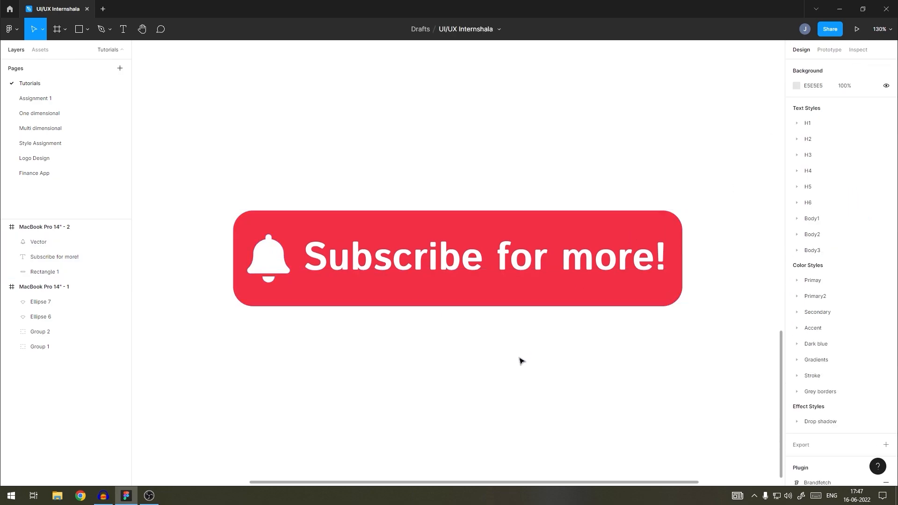
Make two copies of the red rounded rectangle above the button, offset vertically by about 24 px, and subtract one to leave a lower-edge strip
scroll(537, 349, "down", 1)
left_click(556, 310)
left_click_drag(555, 311, 572, 166)
key("ctrl+d")
left_click_drag(694, 196, 592, 146)
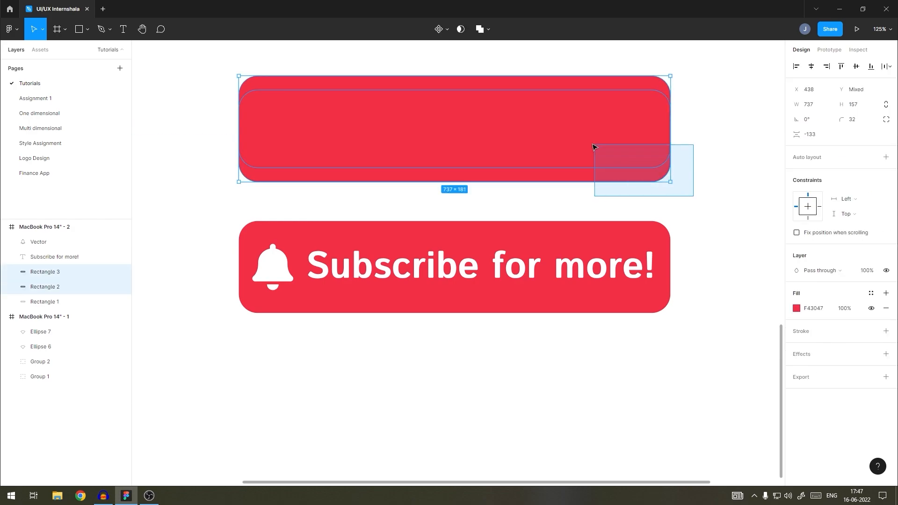
left_click(487, 29)
left_click(466, 63)
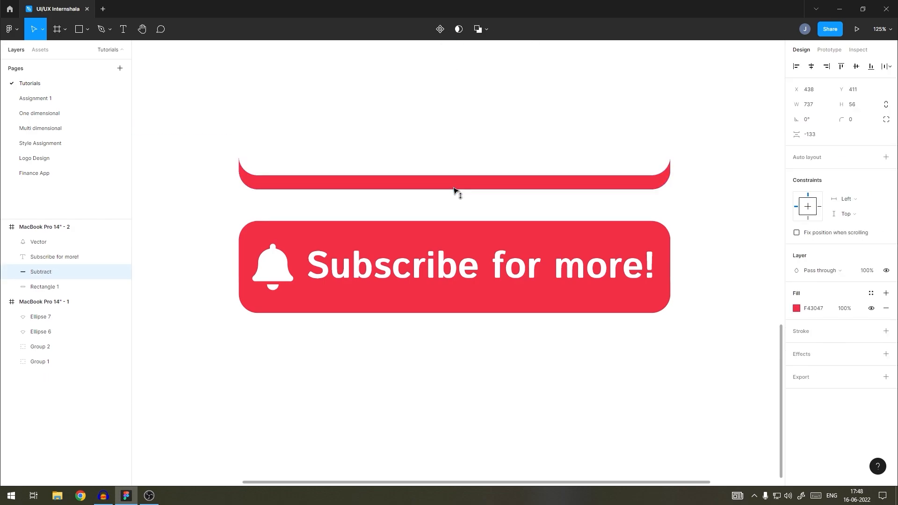
Move the subtracted strip onto the button's lower edge and change its fill to darker red E21E36
left_click_drag(456, 191, 453, 311)
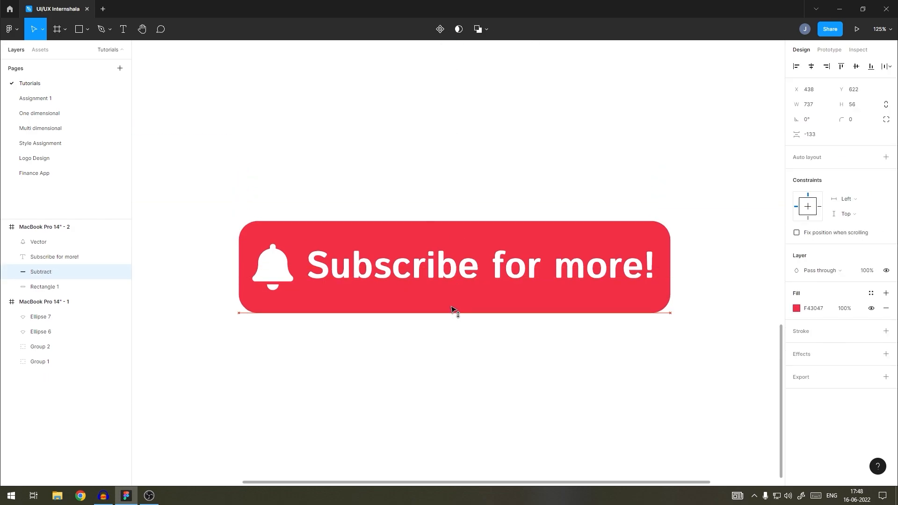
left_click(796, 308)
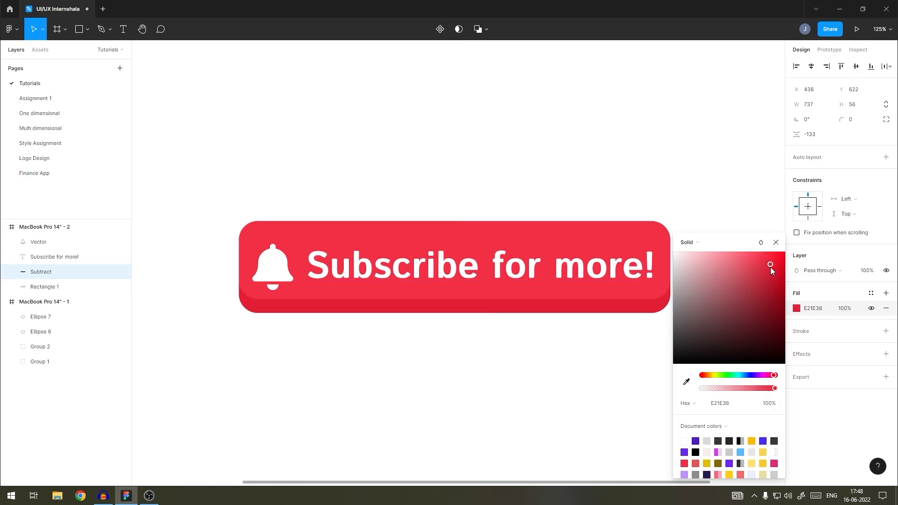